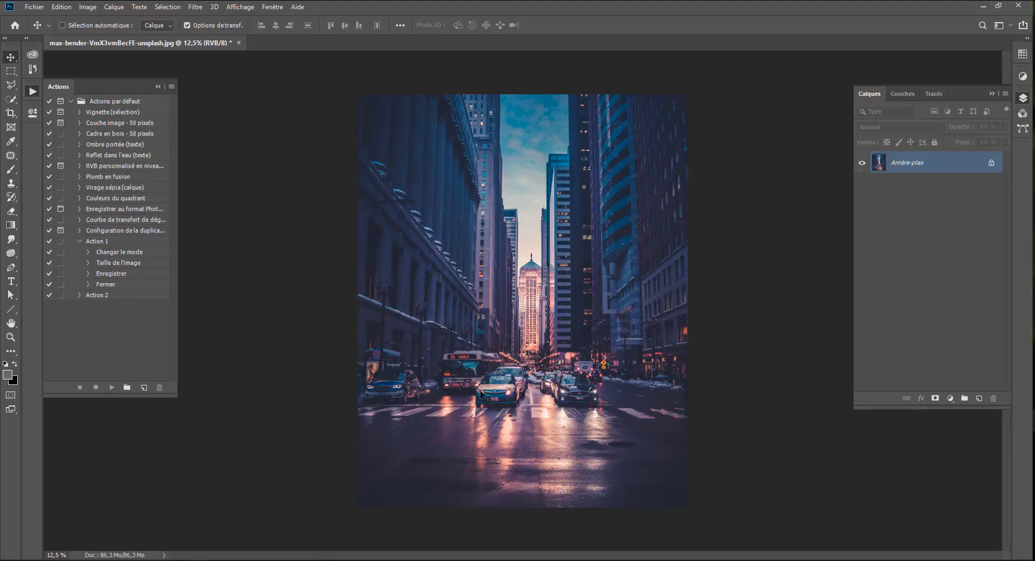
click(11, 70)
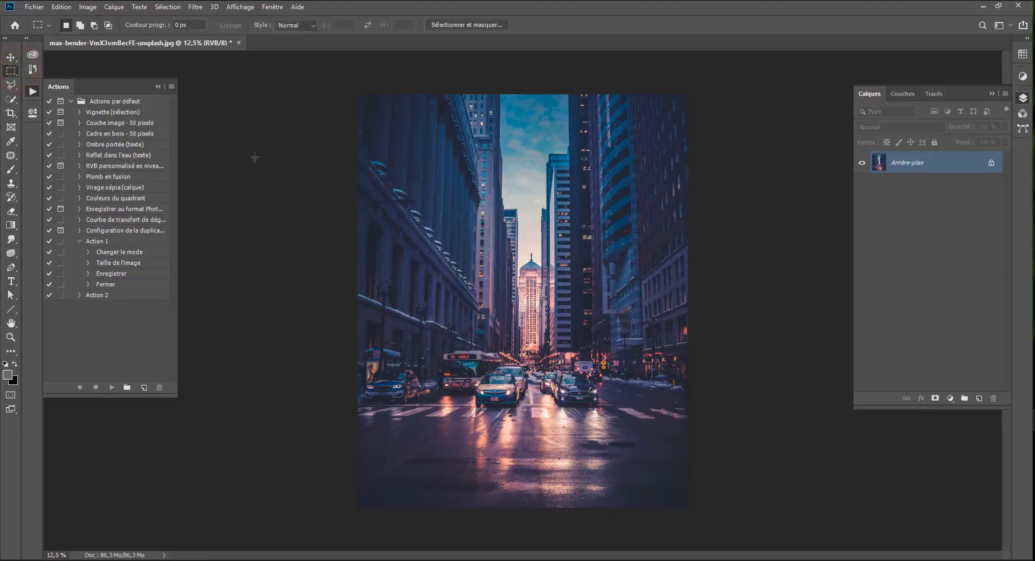
click(193, 7)
mouse_move(227, 171)
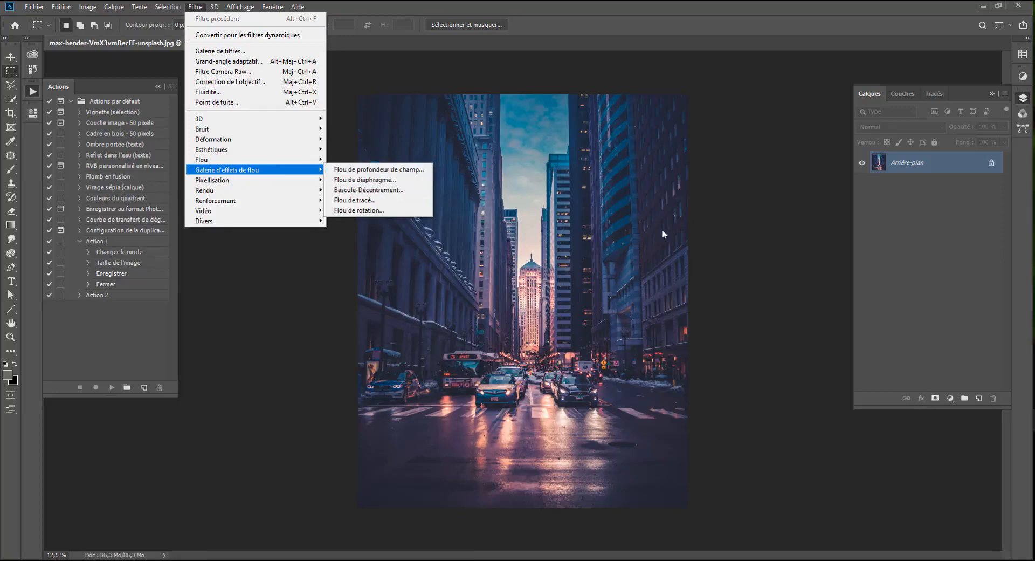
click(784, 254)
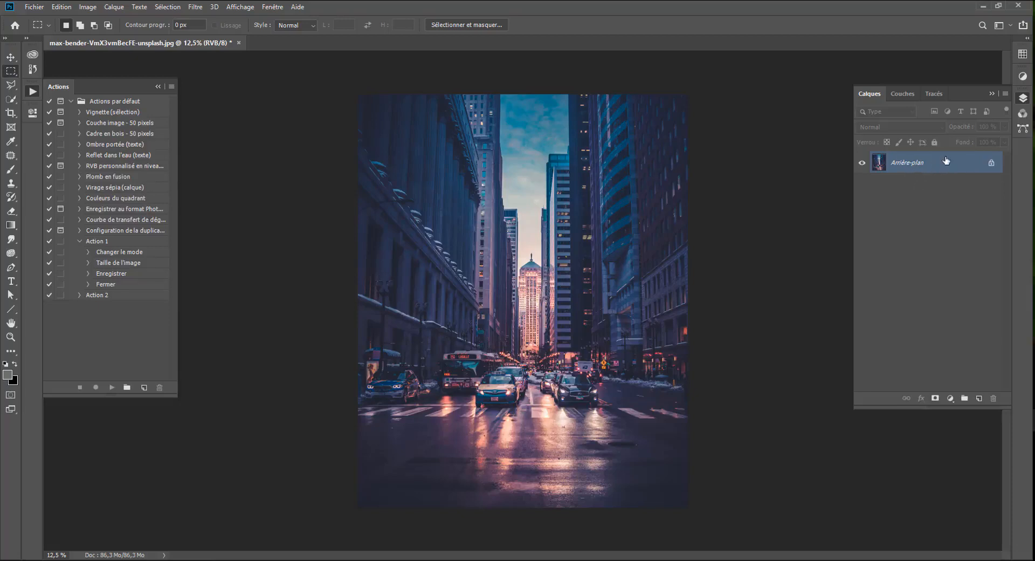
Duplicate the background layer and convert the copy into a smart object.
key(ctrl+j)
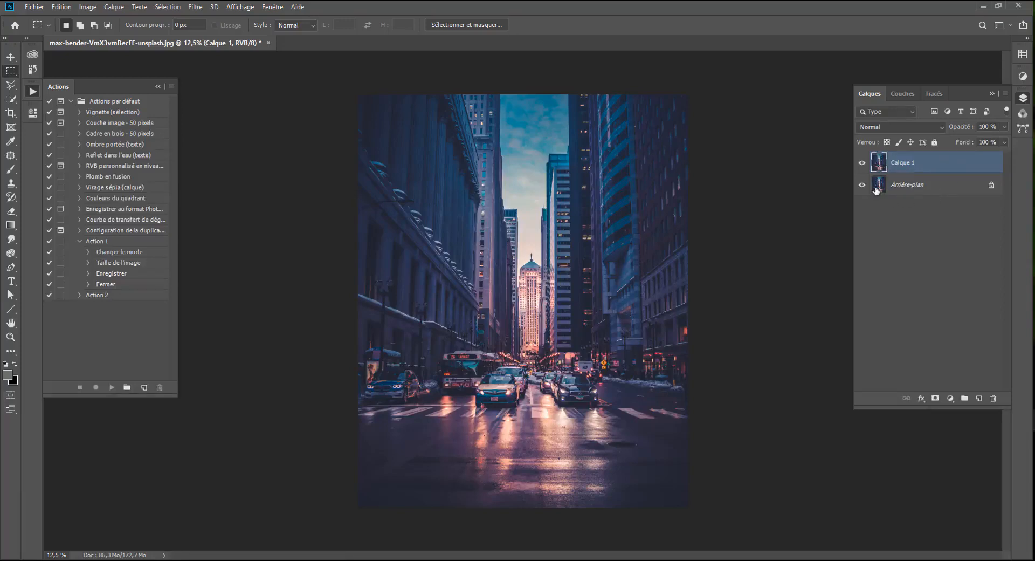
right_click(915, 164)
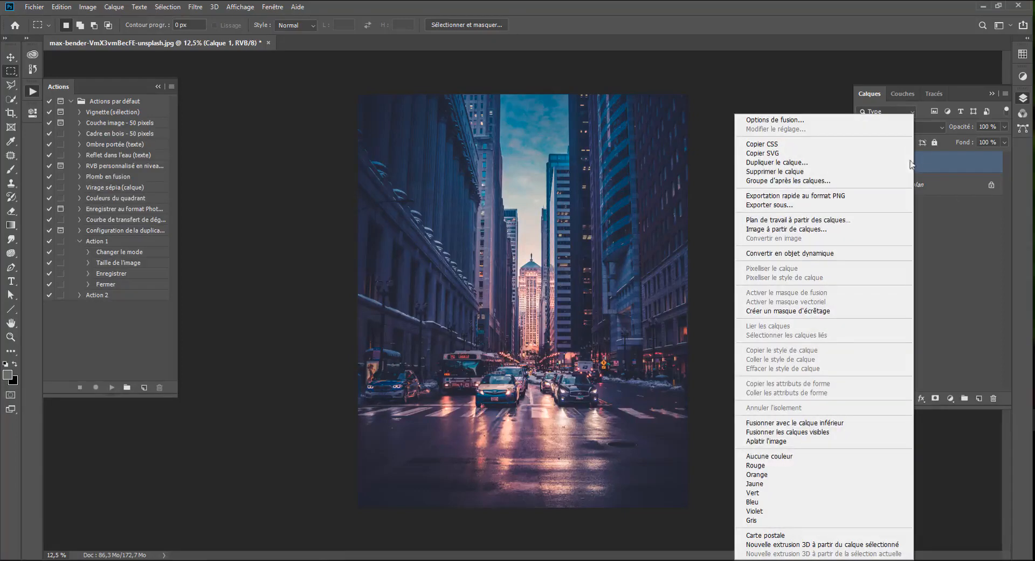
click(821, 253)
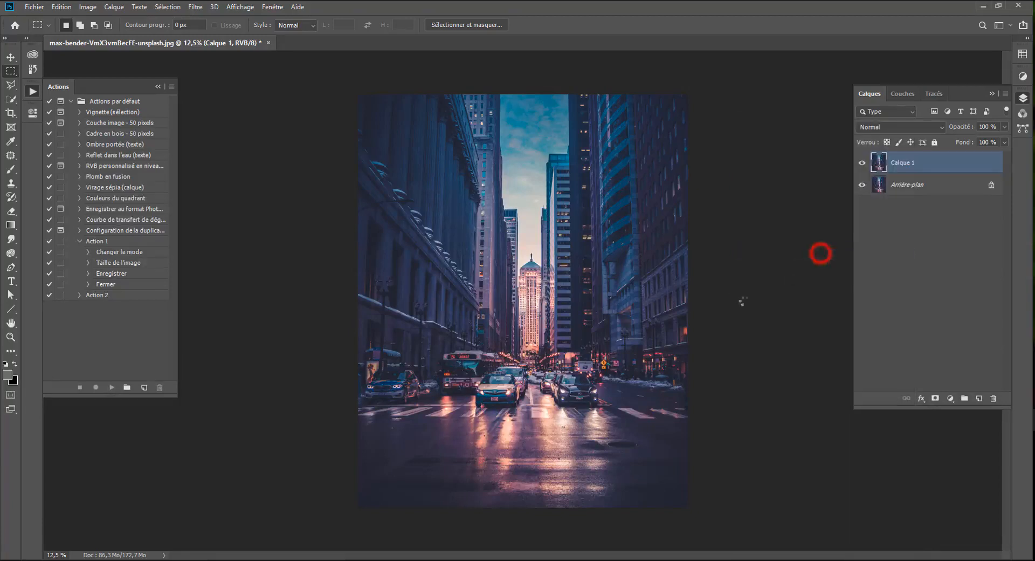
right_click(920, 166)
click(703, 269)
Start Flou de profondeur de champ (Field Blur) on the copy, move its pin up into the sky between the buildings and set Flou to 239 px.
click(203, 7)
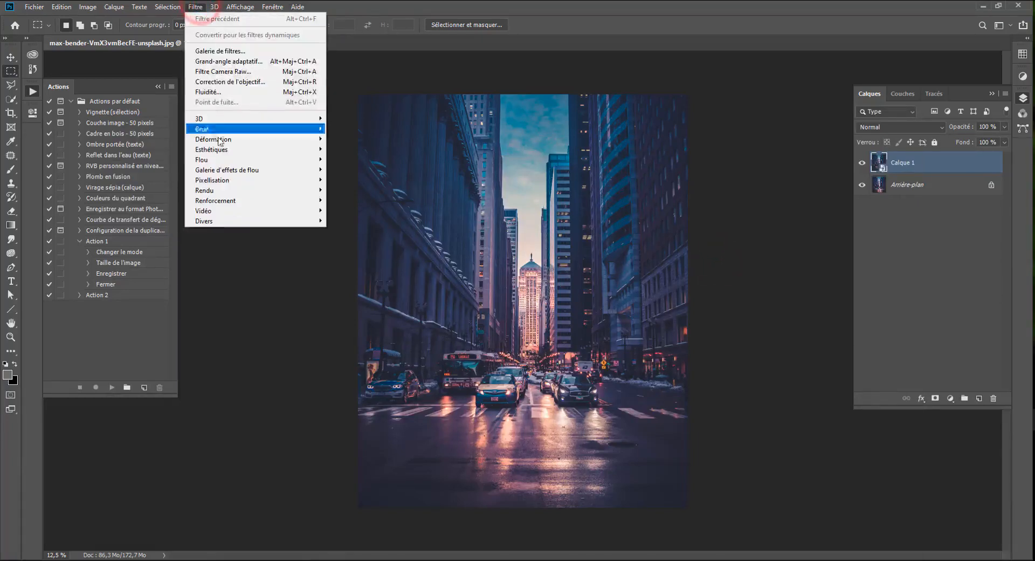
mouse_move(221, 171)
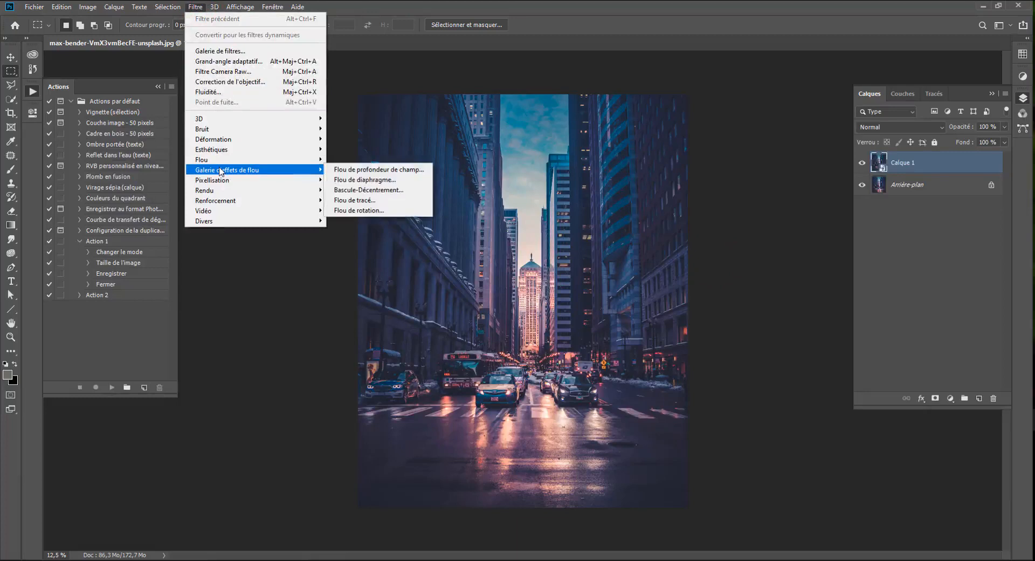
click(354, 170)
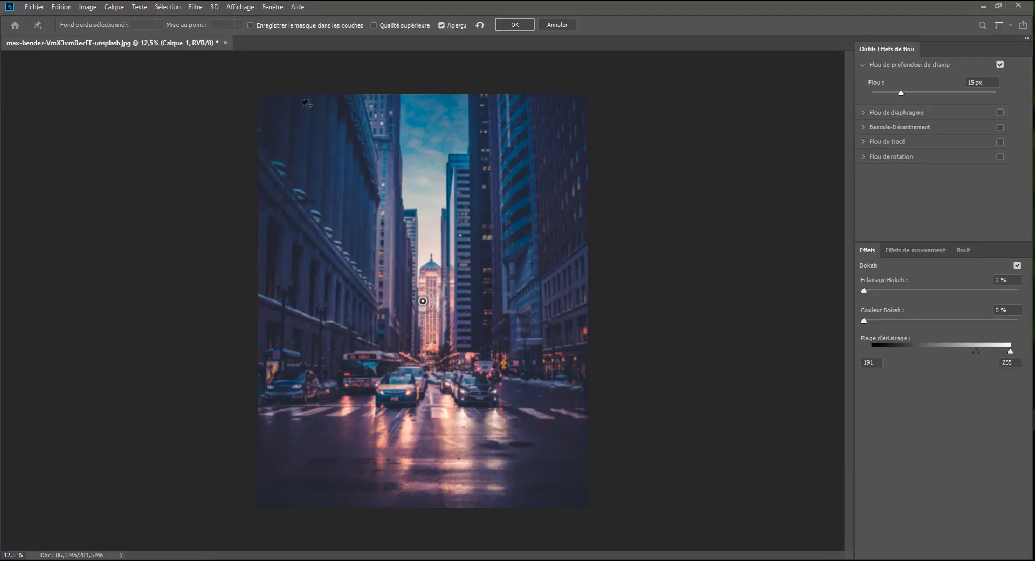
drag(423, 302, 431, 211)
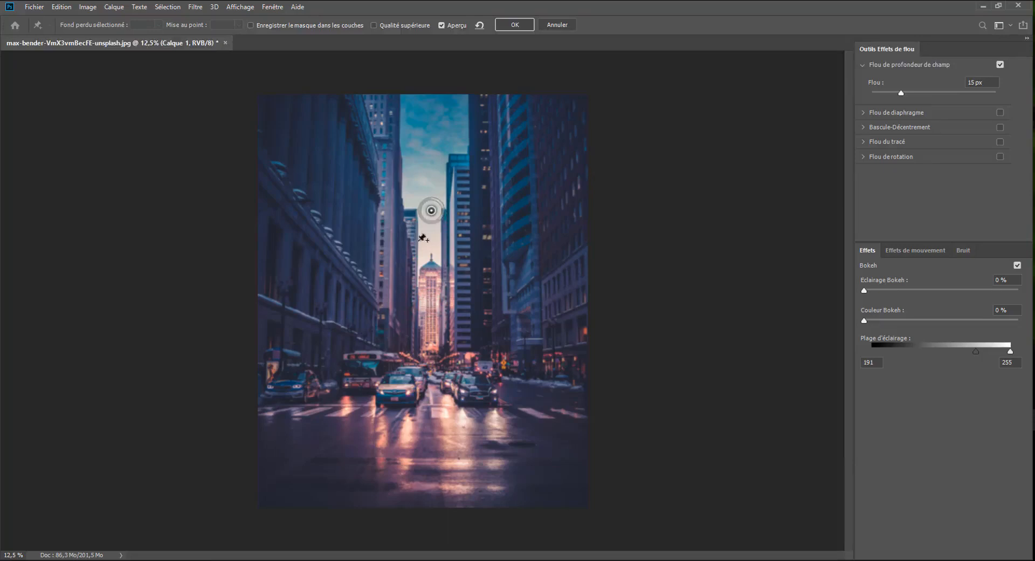
drag(439, 218, 414, 204)
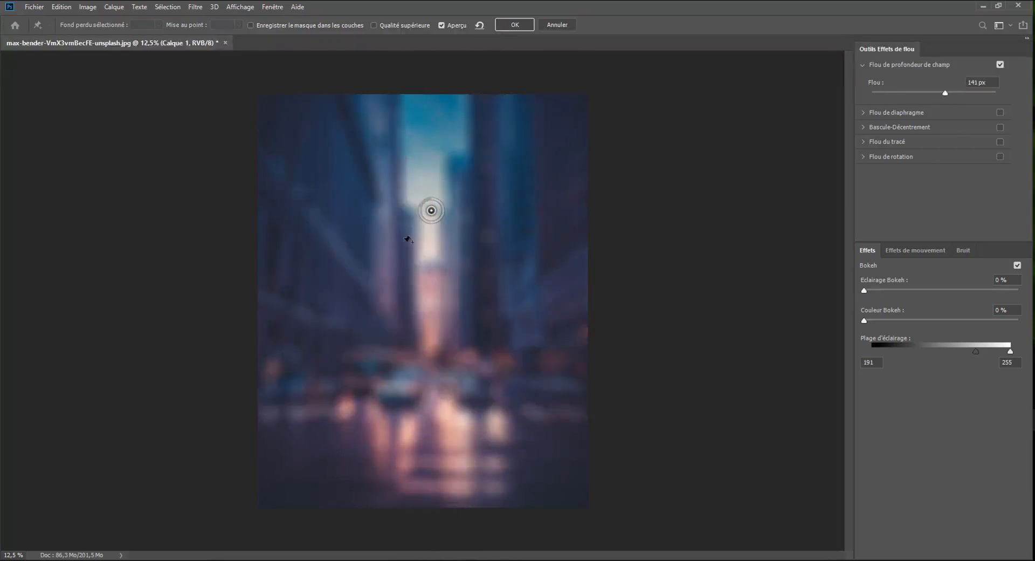
drag(944, 95, 970, 86)
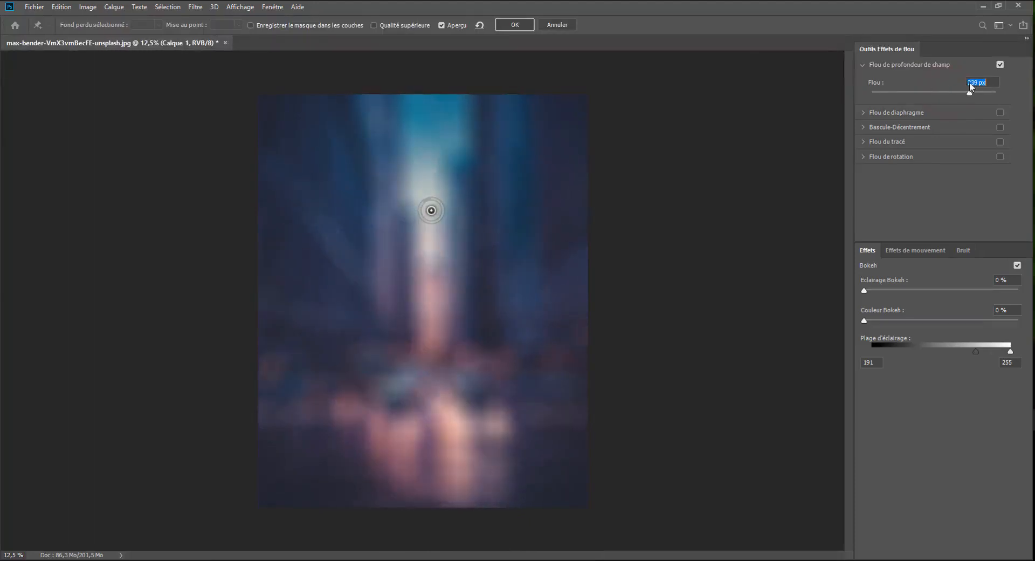
Add a second blur pin above the crosswalk, with a blur of 7 px, and move it up to the base of the central tower.
click(394, 25)
click(378, 27)
click(432, 404)
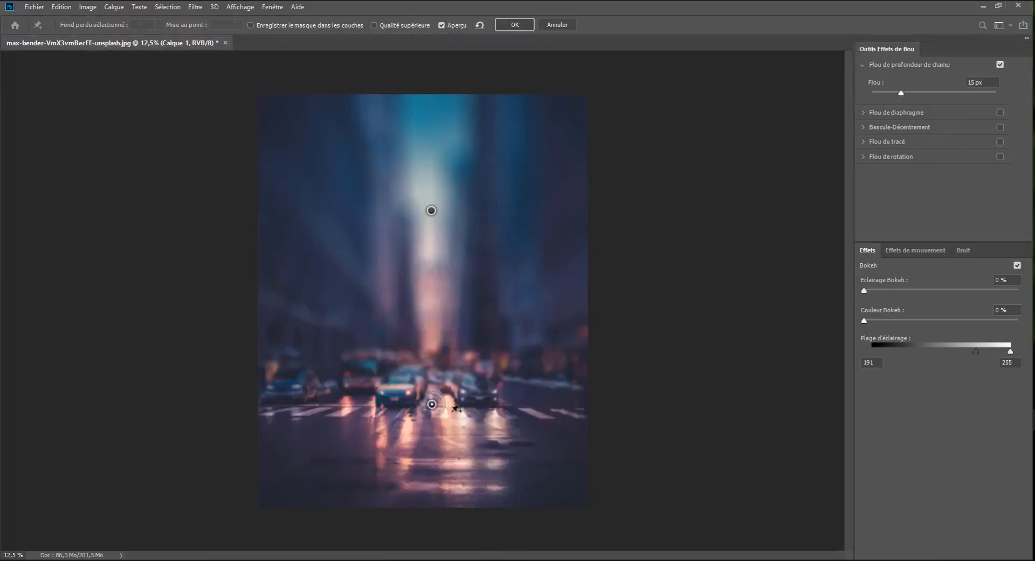
drag(439, 420, 434, 334)
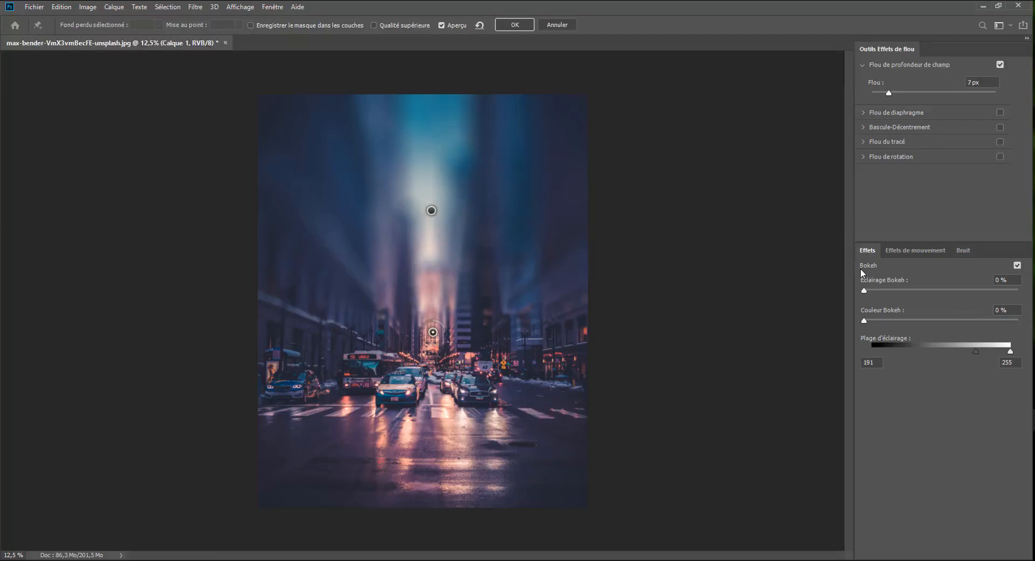
With the sky pin selected, set Eclairage Bokeh to 77 %, Couleur Bokeh to 85 % and the lower limit of Plage d'éclairage to 54.
click(432, 211)
drag(438, 203, 439, 206)
drag(873, 288, 983, 289)
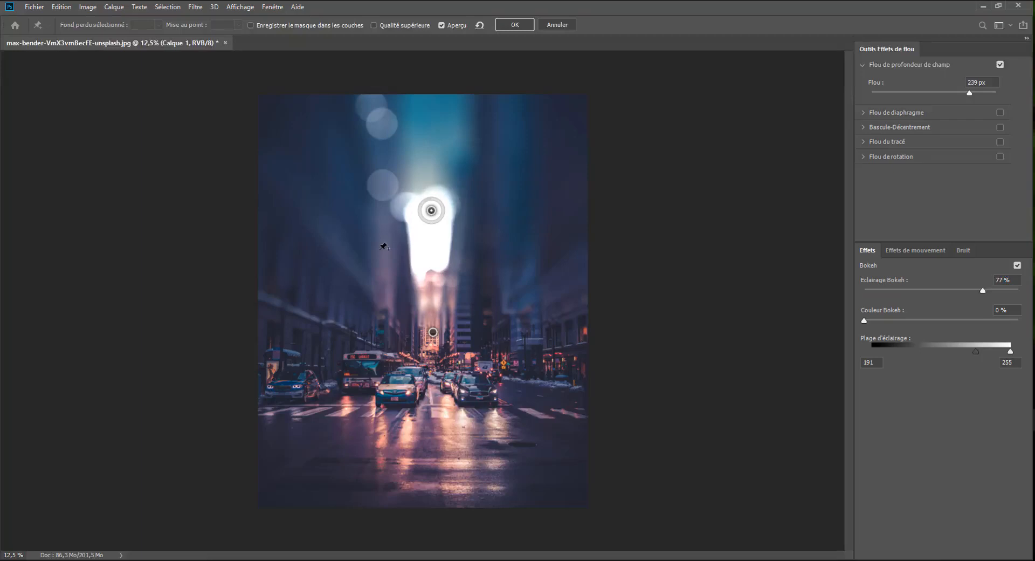
drag(864, 320, 996, 318)
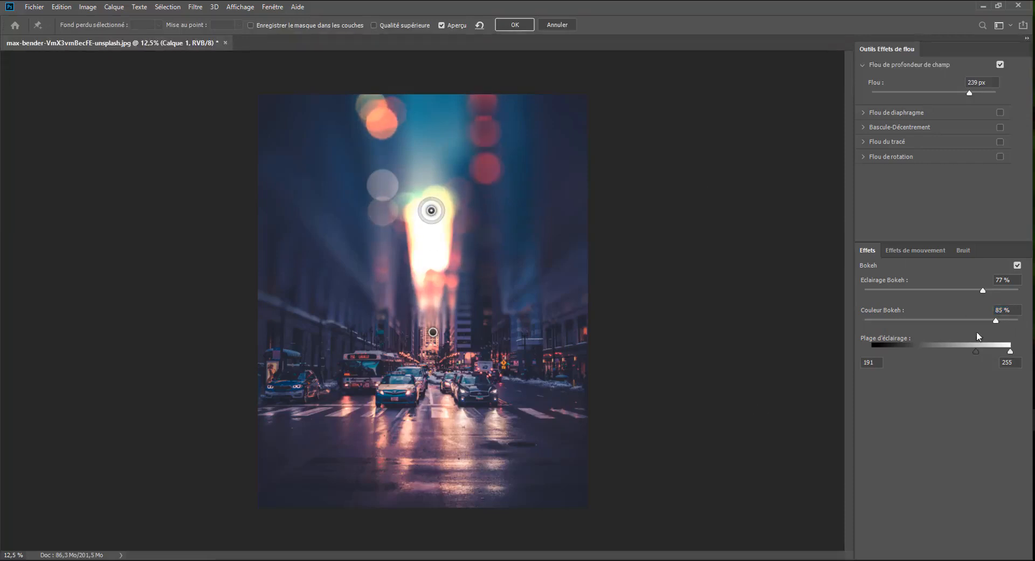
drag(976, 351, 910, 331)
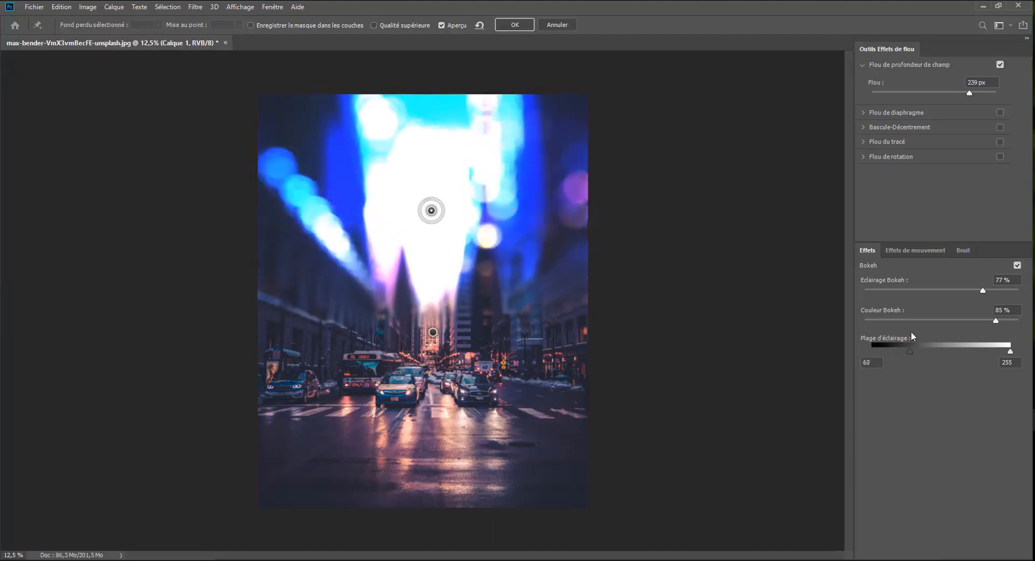
drag(915, 353, 901, 351)
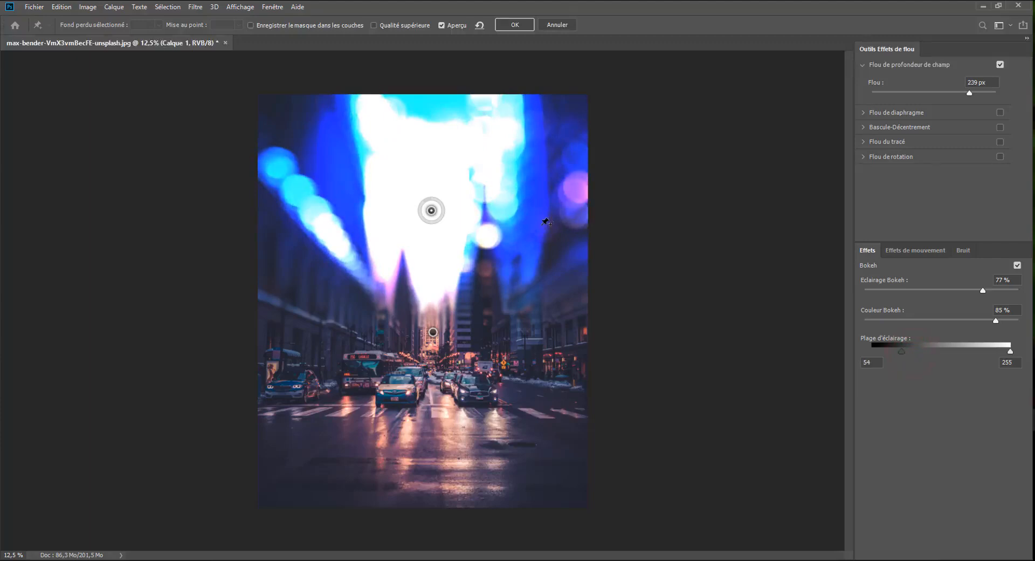
Reduce the sky pin's blur to 130 px and set Plage d'éclairage from 117 to 255.
drag(429, 208, 430, 219)
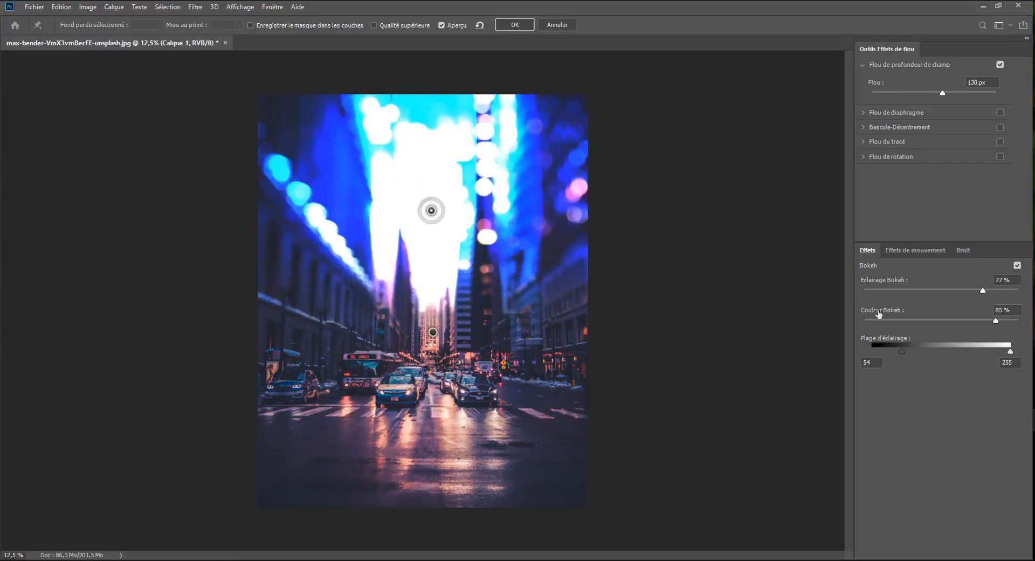
drag(1010, 351, 874, 333)
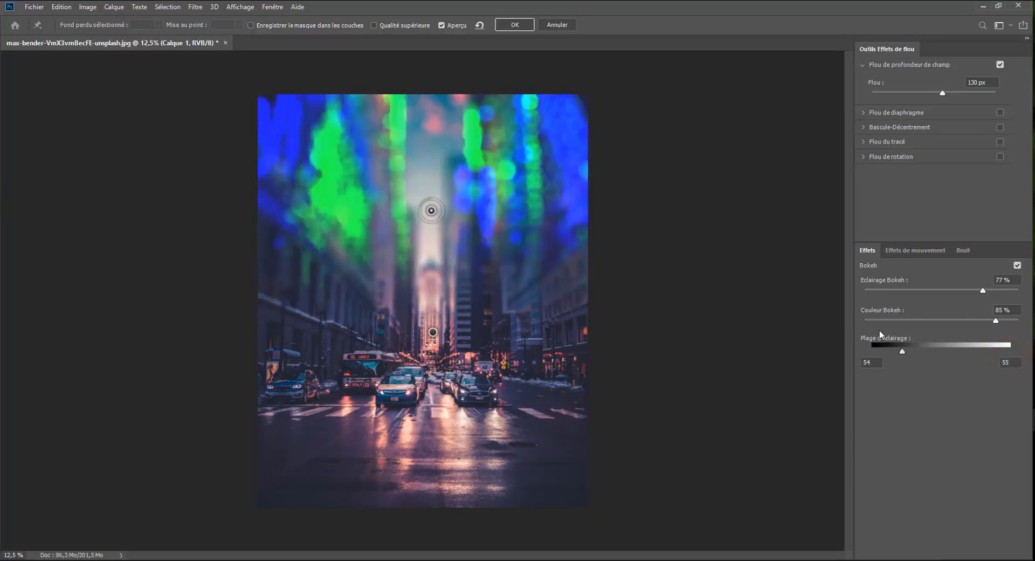
drag(881, 334, 1014, 327)
drag(901, 348, 942, 345)
drag(931, 345, 936, 341)
Set the sky pin's blur to 76 px and Couleur Bokeh to 82 %, then undo the trial change of Eclairage Bokeh.
mouse_move(439, 208)
mouse_down()
mouse_move(418, 215)
mouse_move(428, 208)
mouse_up()
drag(1003, 322, 971, 289)
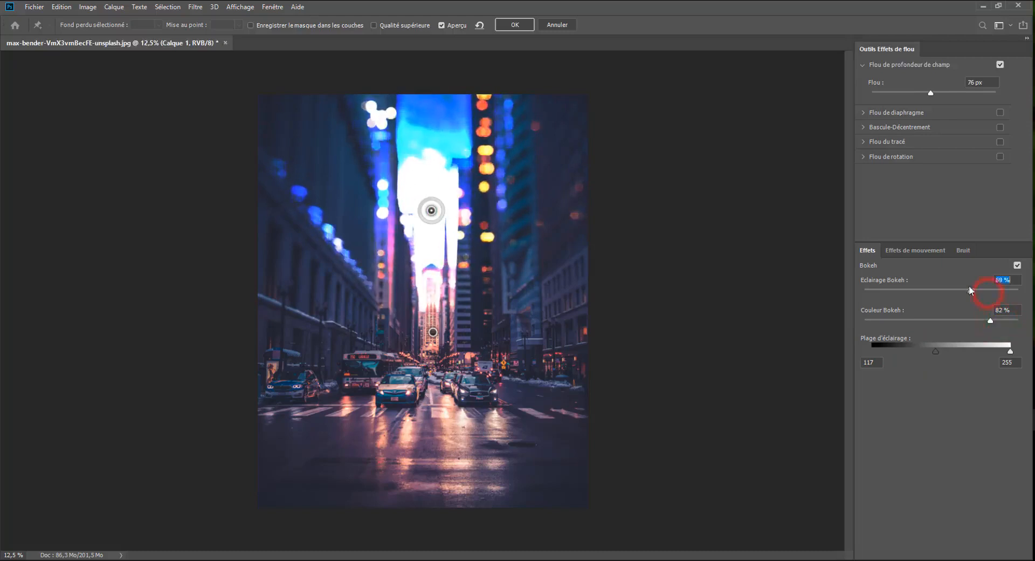
key(ctrl+z)
Move the tower pin slightly down toward the street and raise the sky pin's blur to 195 px.
mouse_move(432, 332)
mouse_down()
mouse_move(431, 399)
mouse_move(422, 330)
mouse_up()
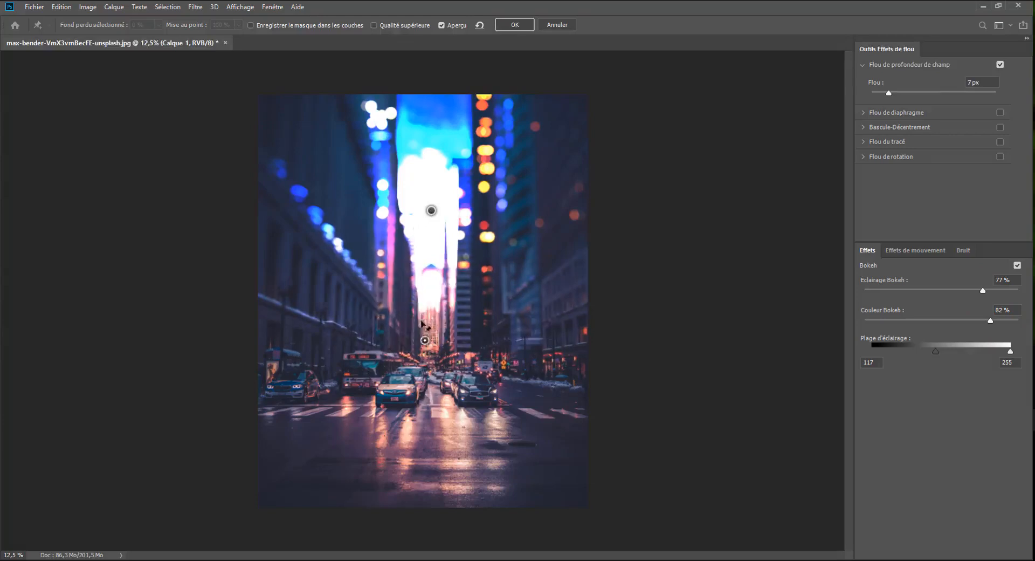
click(426, 218)
drag(426, 219, 421, 214)
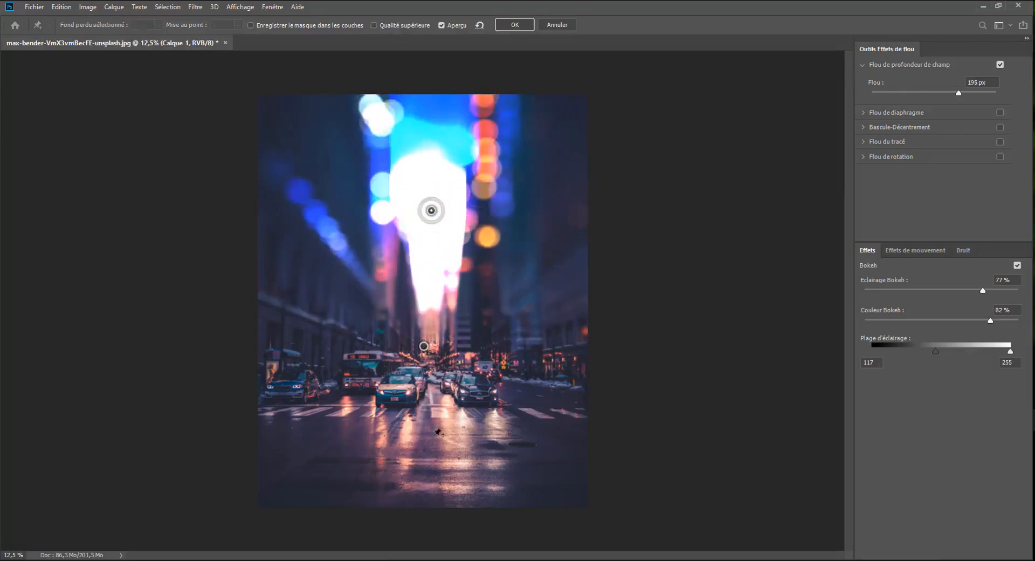
Add a third pin on the wet road with 101 px of blur, and place the tower pin just above the cars with 0 px.
click(427, 480)
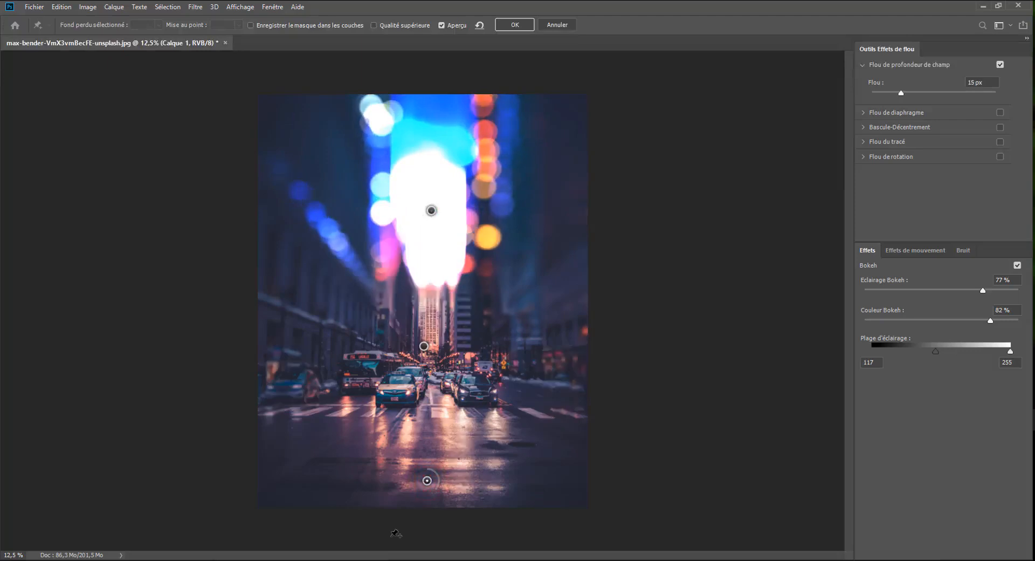
drag(436, 490, 415, 481)
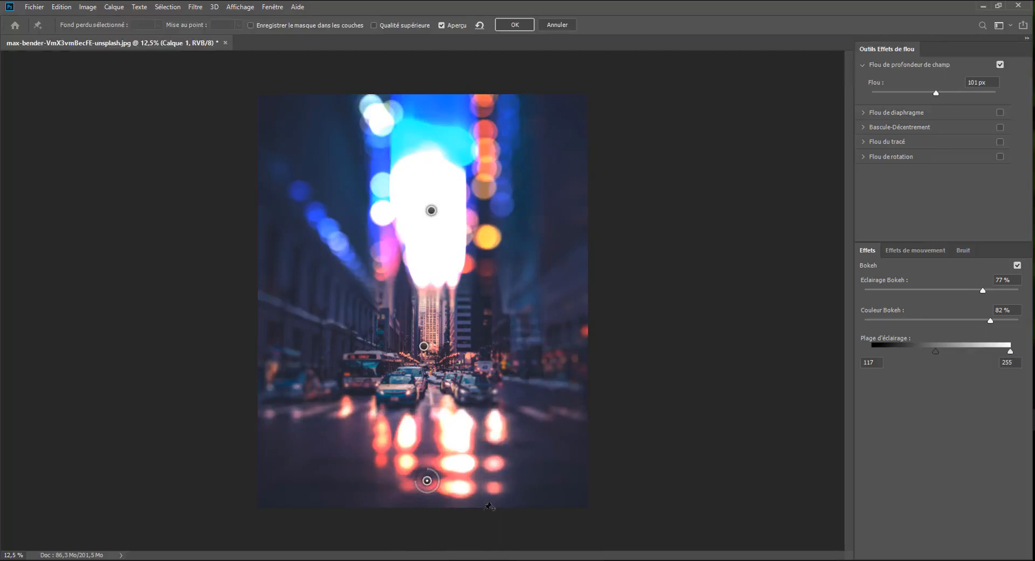
click(435, 361)
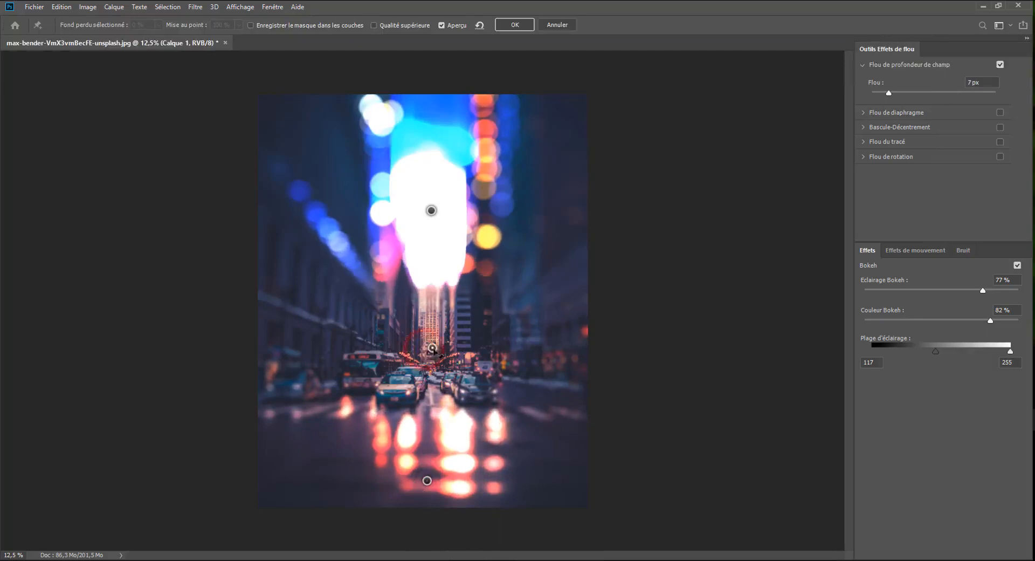
drag(444, 355, 434, 349)
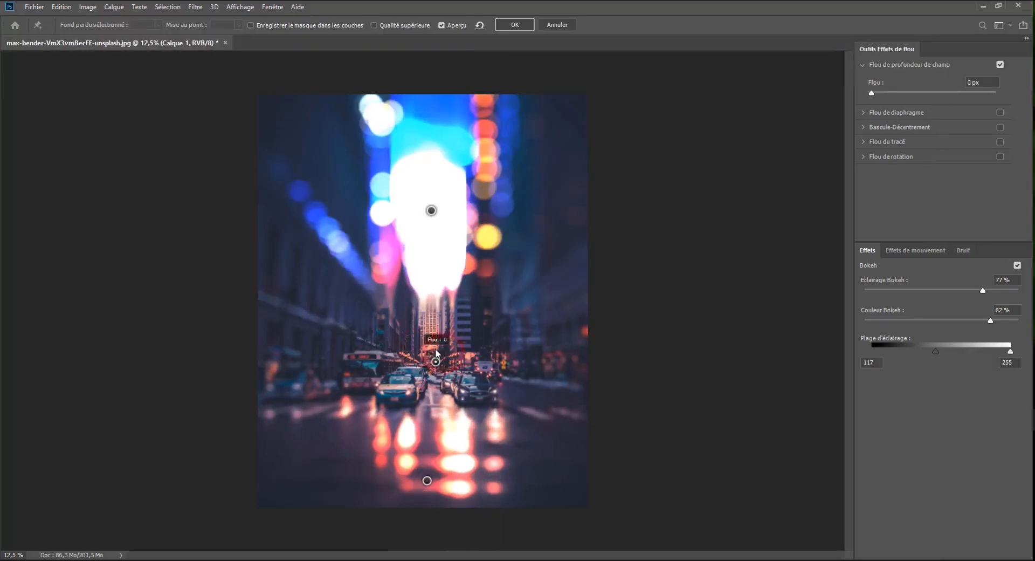
Set Eclairage Bokeh to 74 % and Couleur Bokeh to 84 %, and reduce the blur to 87 px at the sky pin and 51 px at the road pin.
click(431, 210)
mouse_move(990, 320)
mouse_down()
mouse_move(933, 320)
mouse_move(976, 320)
mouse_move(973, 289)
mouse_move(957, 290)
mouse_move(978, 290)
mouse_move(994, 321)
mouse_up()
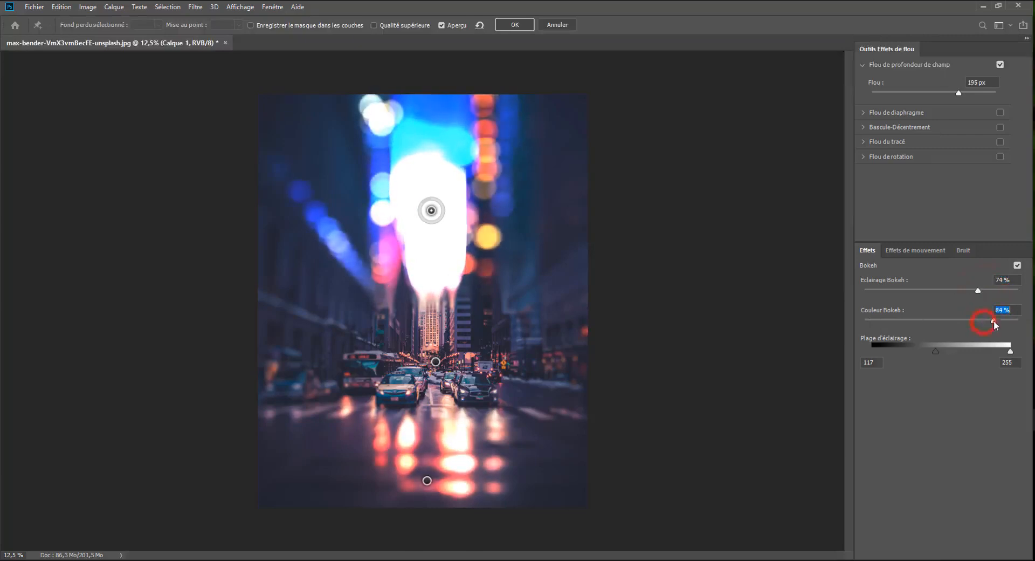
drag(426, 208, 422, 217)
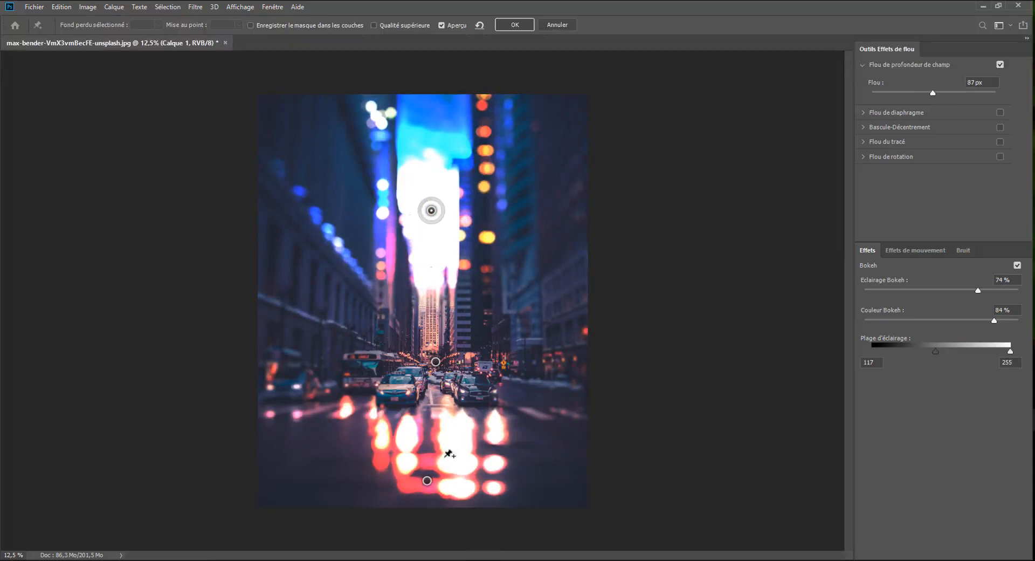
click(427, 480)
drag(414, 483, 416, 486)
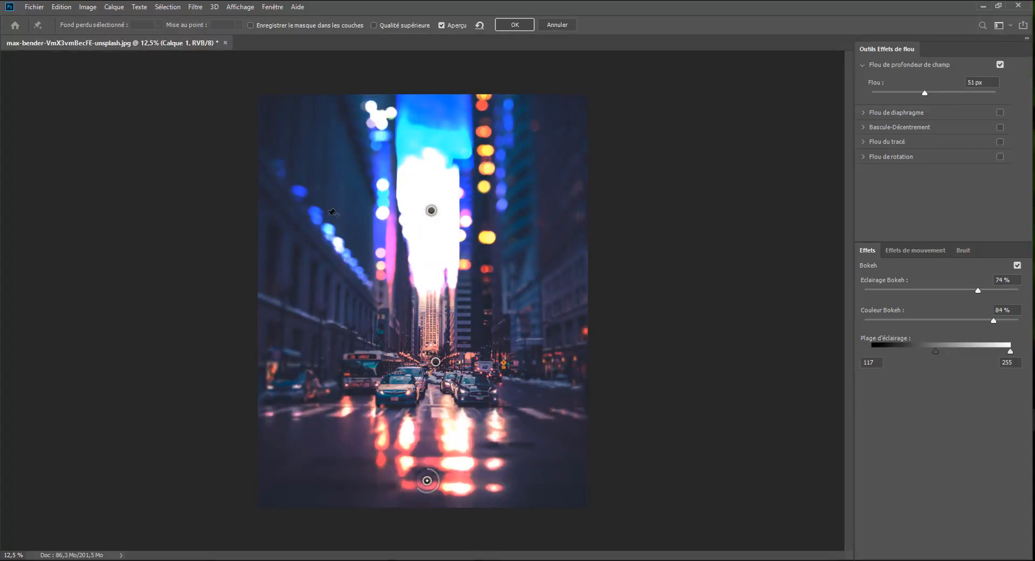
Add a blur pin outside the photo, beside the left-hand building, and delete it again.
click(201, 230)
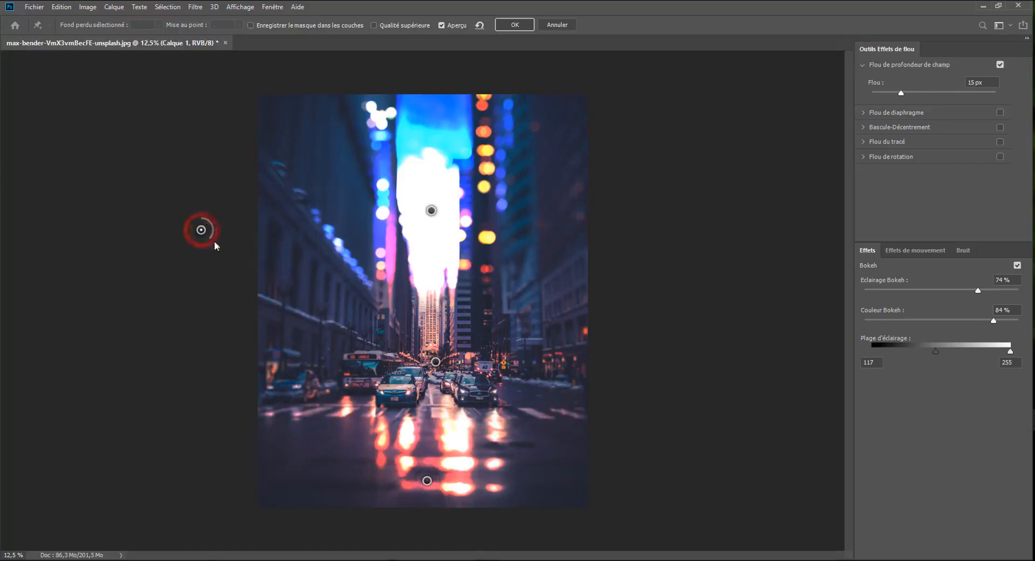
key(Delete)
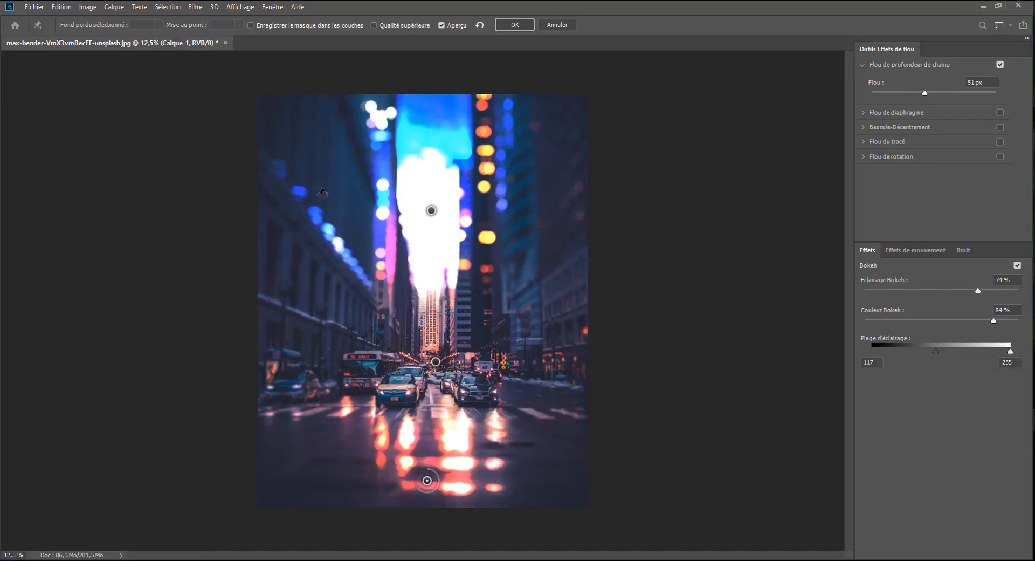
Compare the image with and without Flou de profondeur de champ, leave it off, and enable Flou de diaphragme with its settings expanded.
click(1001, 65)
click(1000, 66)
click(1001, 65)
click(1001, 66)
click(1000, 66)
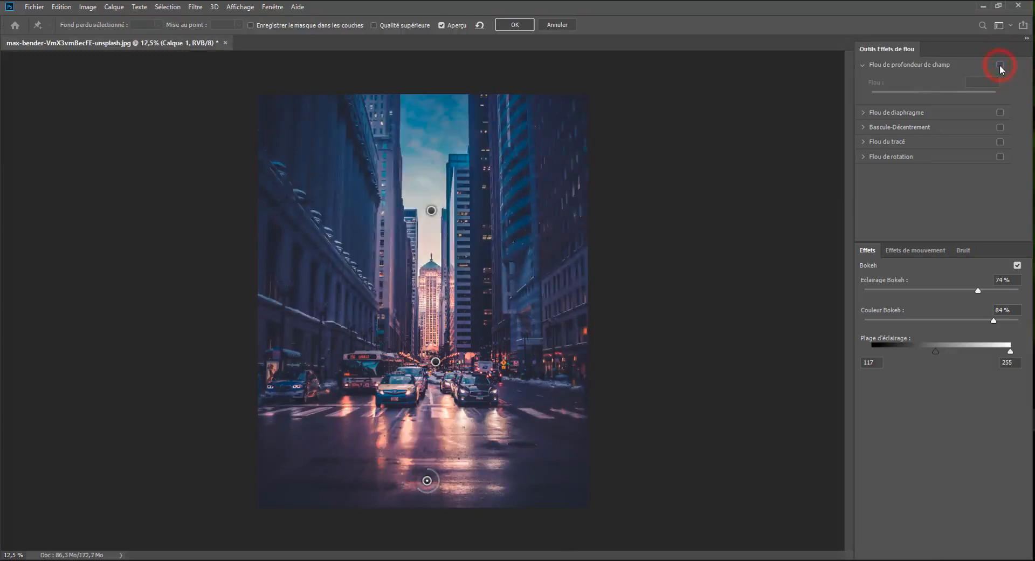
click(999, 113)
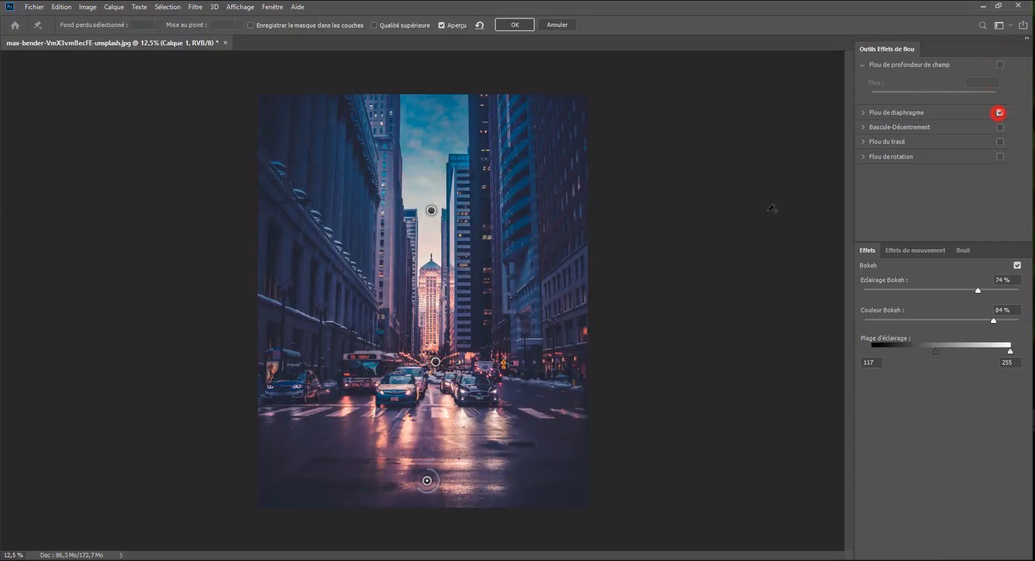
click(863, 113)
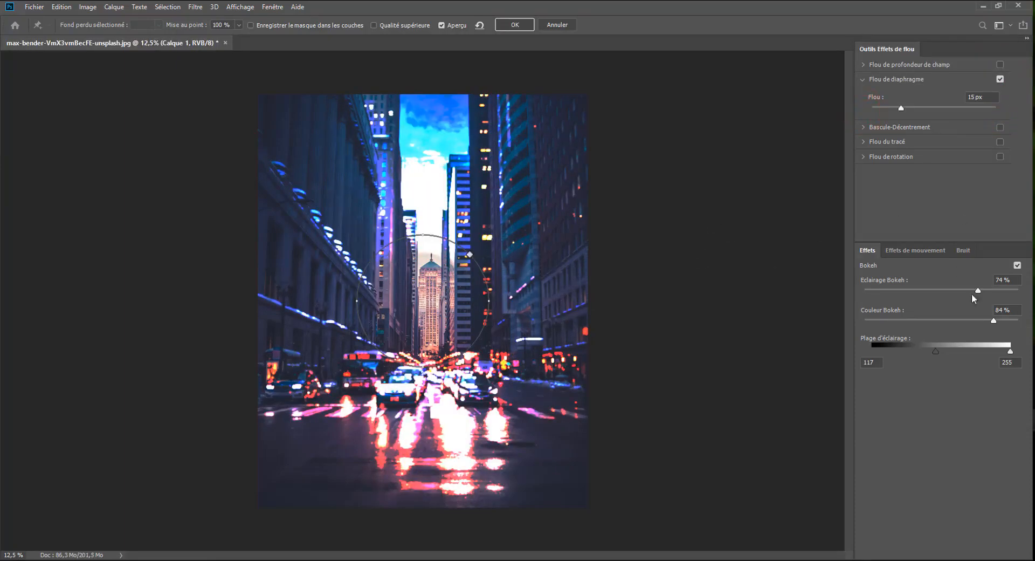
Turn off Bokeh, widen the iris ellipse to nearly the photo's full width, and raise the Flou de diaphragme blur to 96 px.
click(1017, 265)
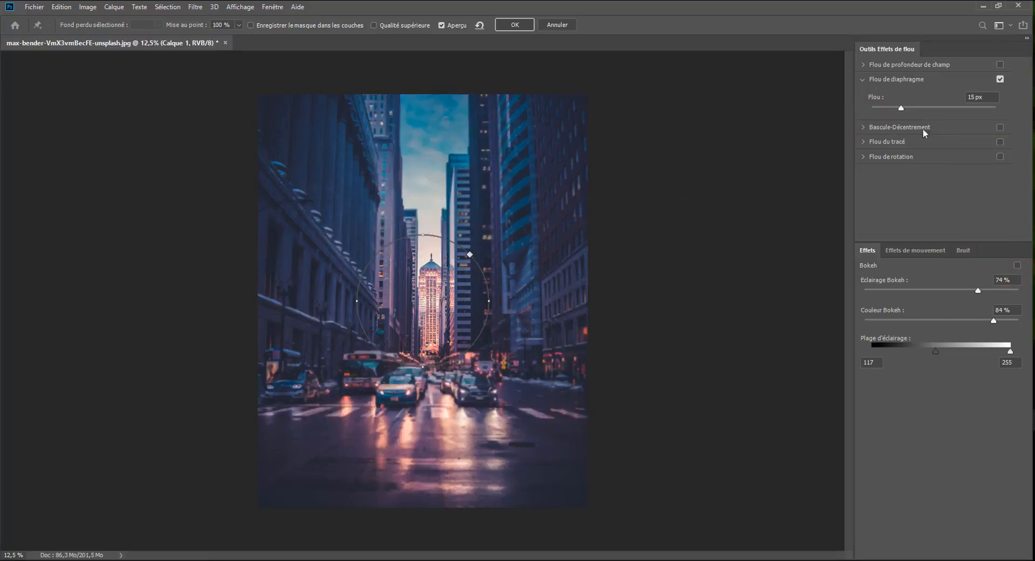
mouse_move(901, 108)
mouse_down()
mouse_move(971, 111)
mouse_move(913, 107)
mouse_up()
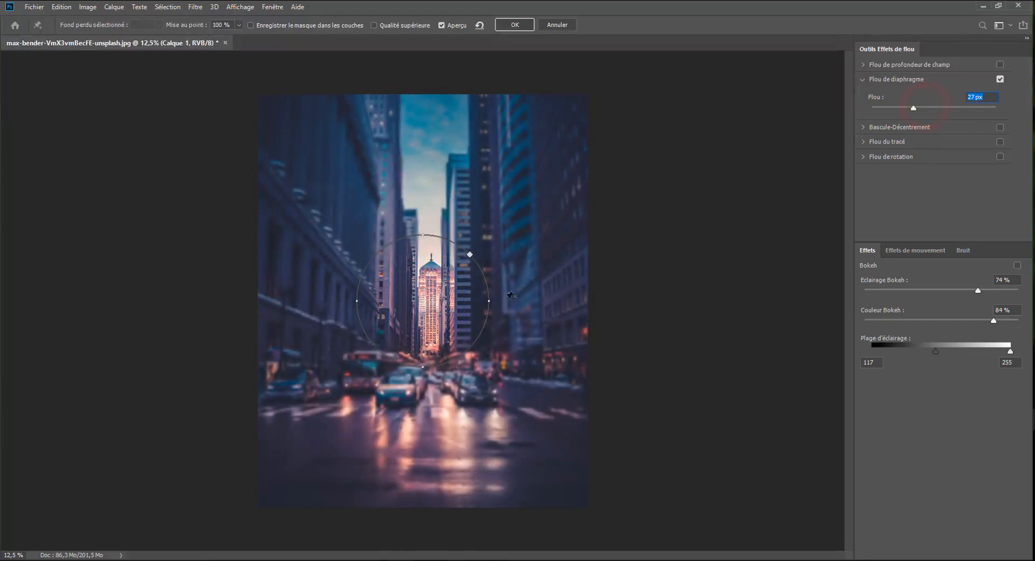
drag(489, 300, 567, 294)
drag(913, 107, 935, 107)
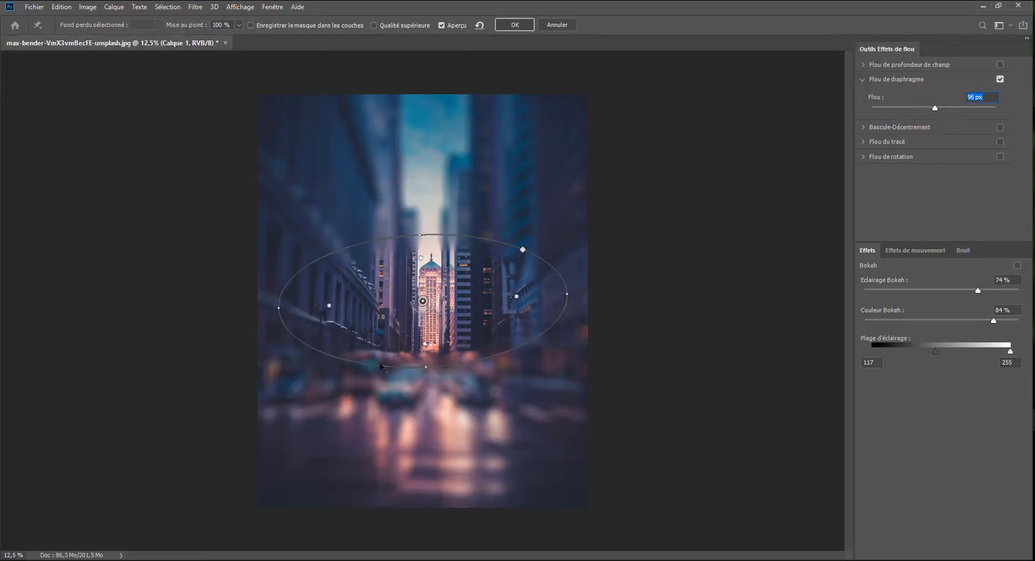
Stretch the iris ellipse vertically down to the cars and pull its feather points inward around the pin.
drag(426, 368, 423, 385)
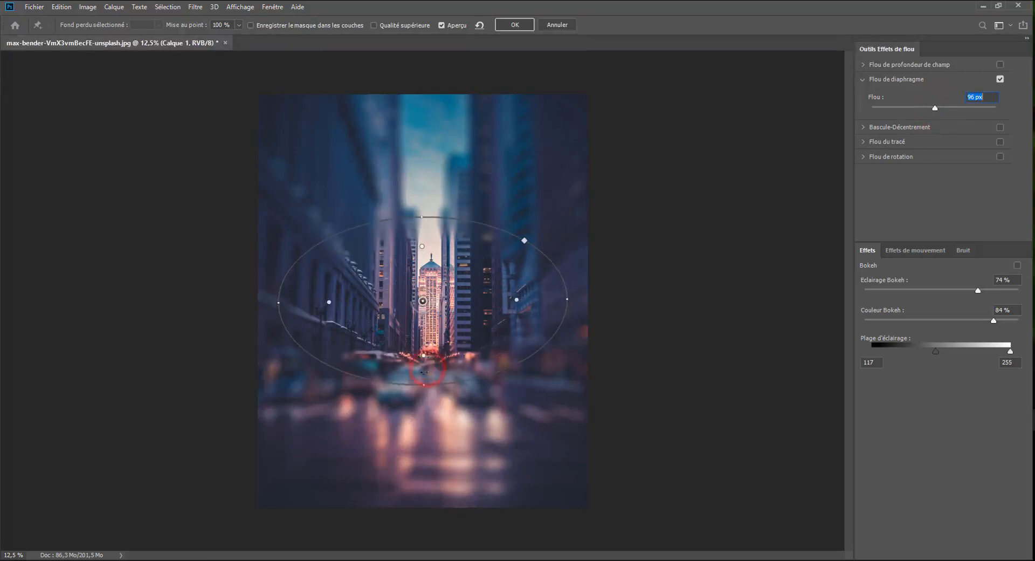
drag(422, 250, 422, 219)
drag(424, 382, 423, 354)
mouse_move(499, 353)
mouse_down()
mouse_move(479, 323)
mouse_move(507, 352)
mouse_move(503, 342)
mouse_up()
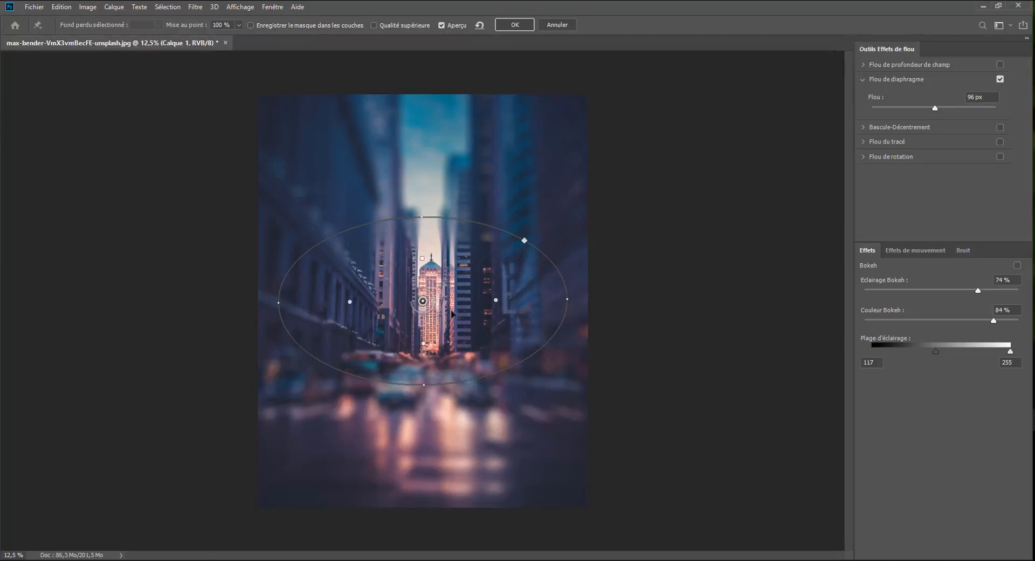
Move the iris pin onto the cars with 85 px of blur, and enable Bokeh with Eclairage 48 %, Couleur 74 % and lower light range 97.
drag(414, 306, 416, 384)
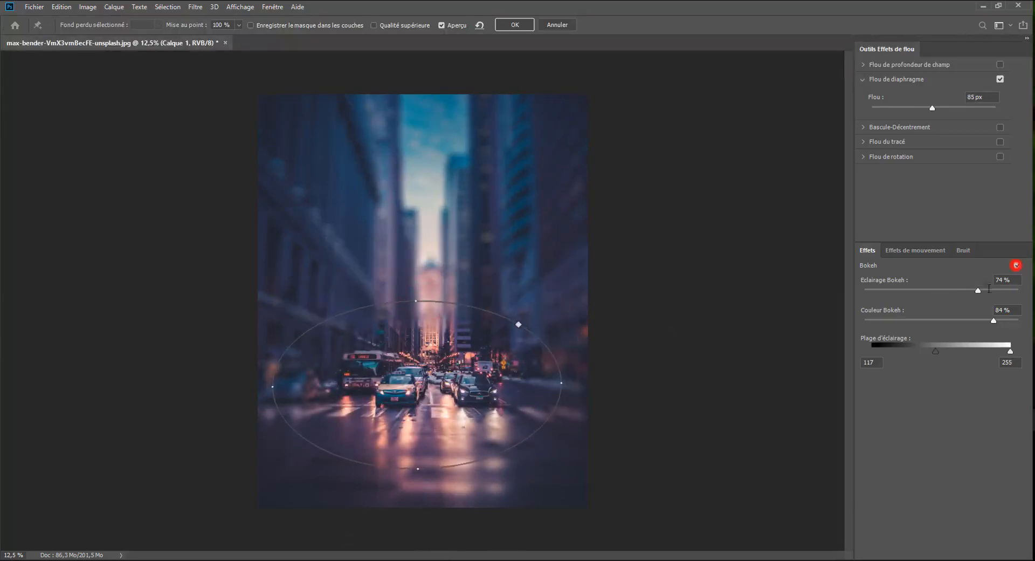
click(1017, 265)
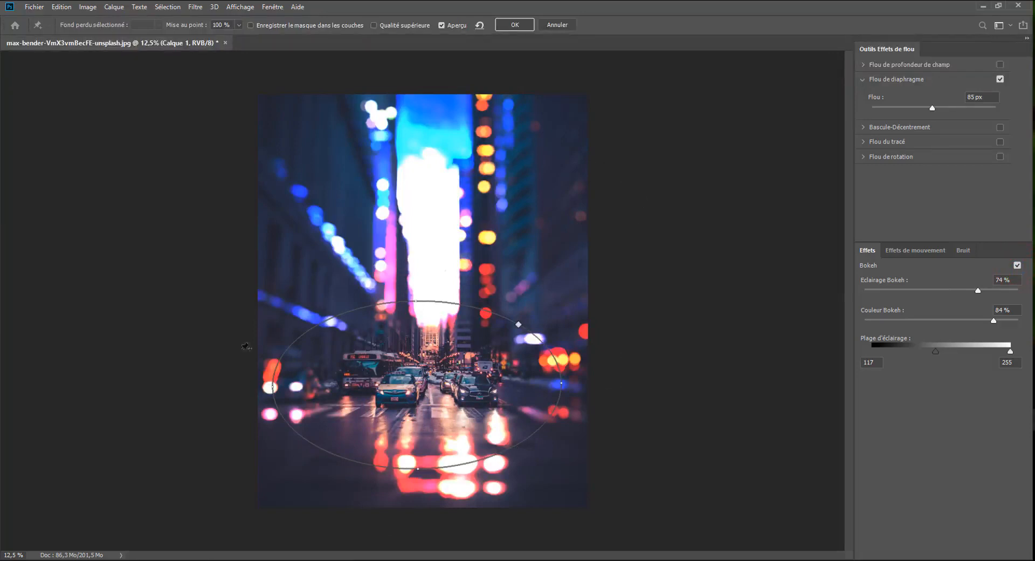
drag(976, 290, 939, 286)
mouse_move(994, 320)
mouse_down()
mouse_move(920, 323)
mouse_move(978, 319)
mouse_up()
mouse_move(936, 351)
mouse_down()
mouse_move(950, 346)
mouse_move(911, 344)
mouse_move(924, 347)
mouse_up()
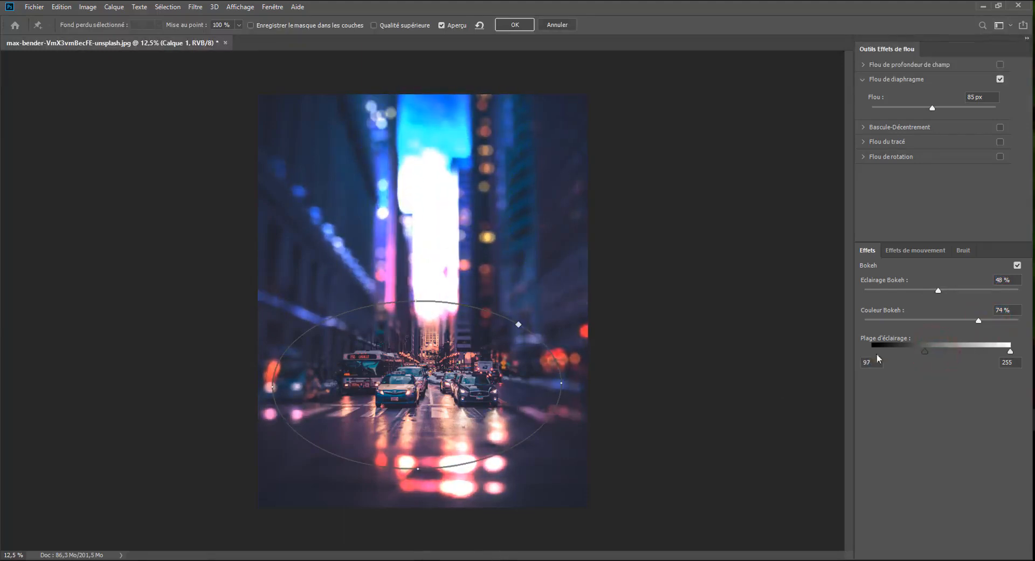
Widen the cars' ellipse beyond both sides of the photo, and add a second iris pin in the sky with 53 px of blur.
drag(561, 384, 625, 387)
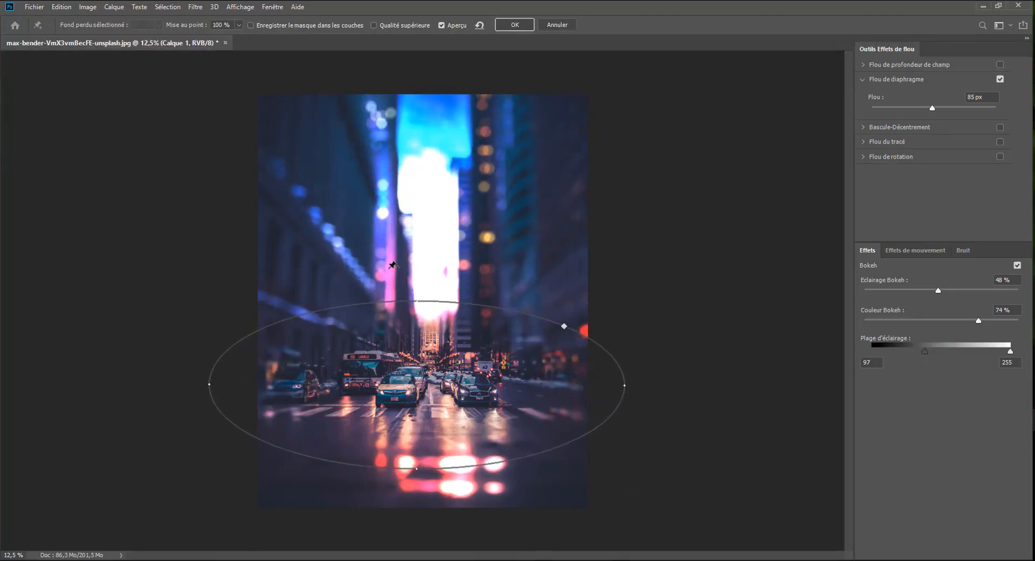
click(436, 495)
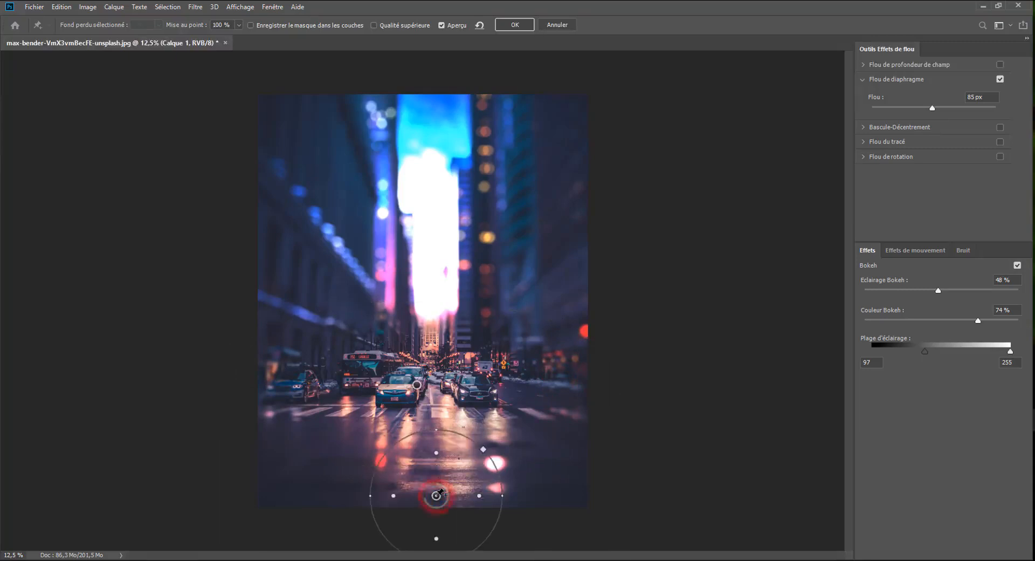
drag(436, 495, 433, 170)
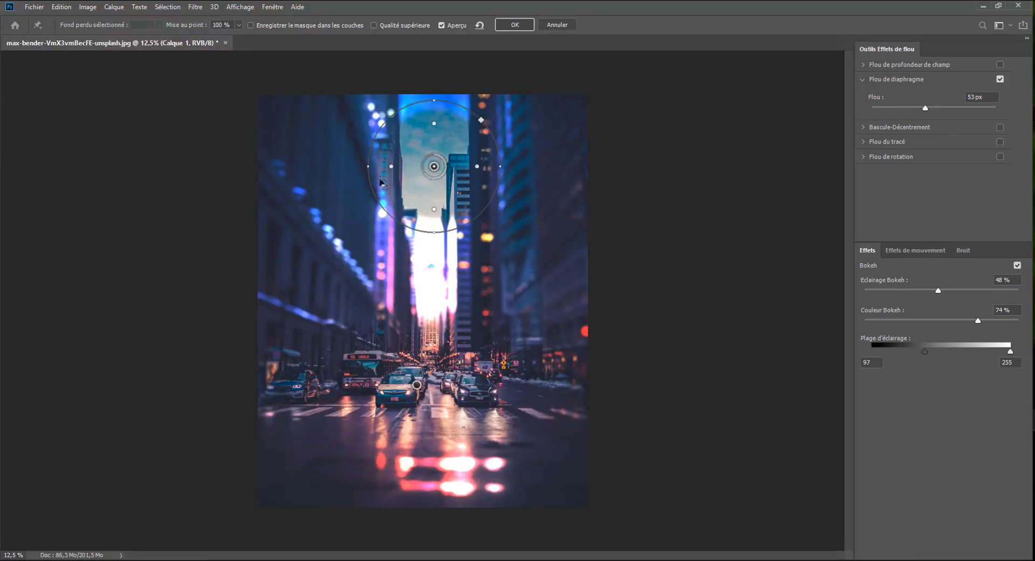
Reshape the sky pin's ellipse into a tall narrow oval between the buildings, reaching down to just above the cars.
drag(369, 165, 404, 167)
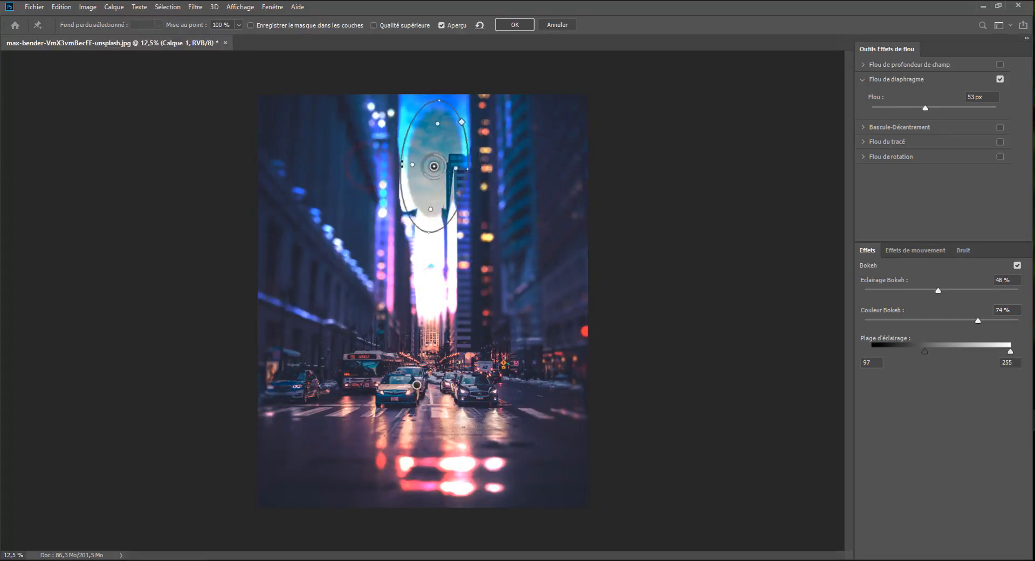
drag(437, 231, 434, 318)
drag(404, 165, 390, 164)
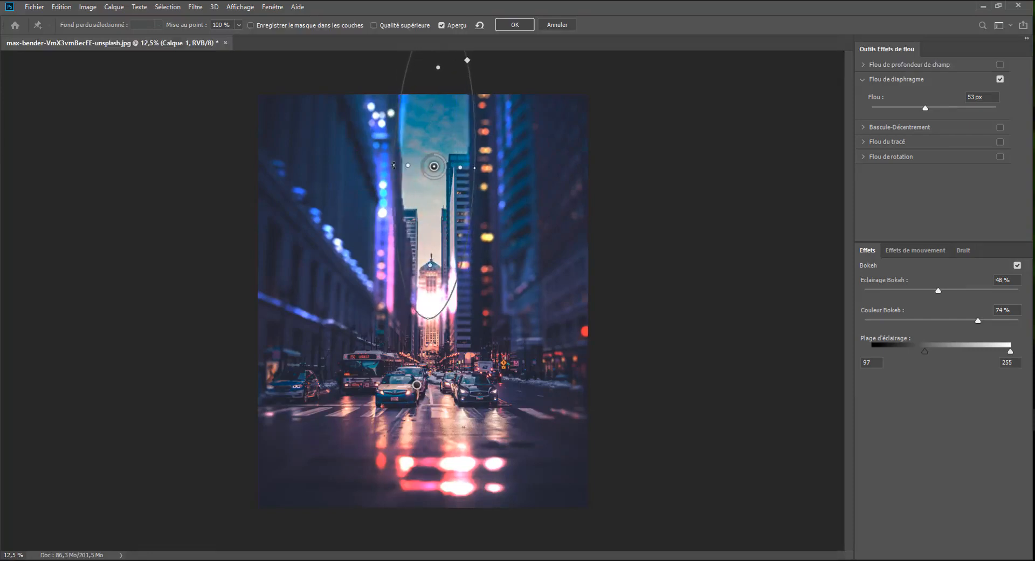
drag(428, 319, 432, 352)
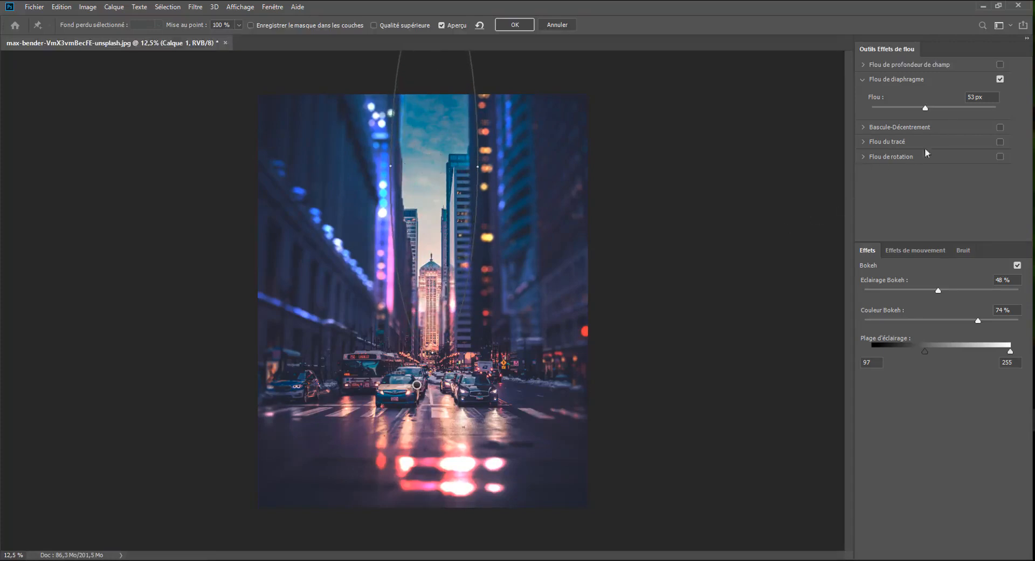
Raise the sky pin's blur to 101 px, and test moving its lower feather point up above the tower and back down.
mouse_move(951, 112)
mouse_down()
mouse_move(920, 112)
mouse_move(936, 109)
mouse_up()
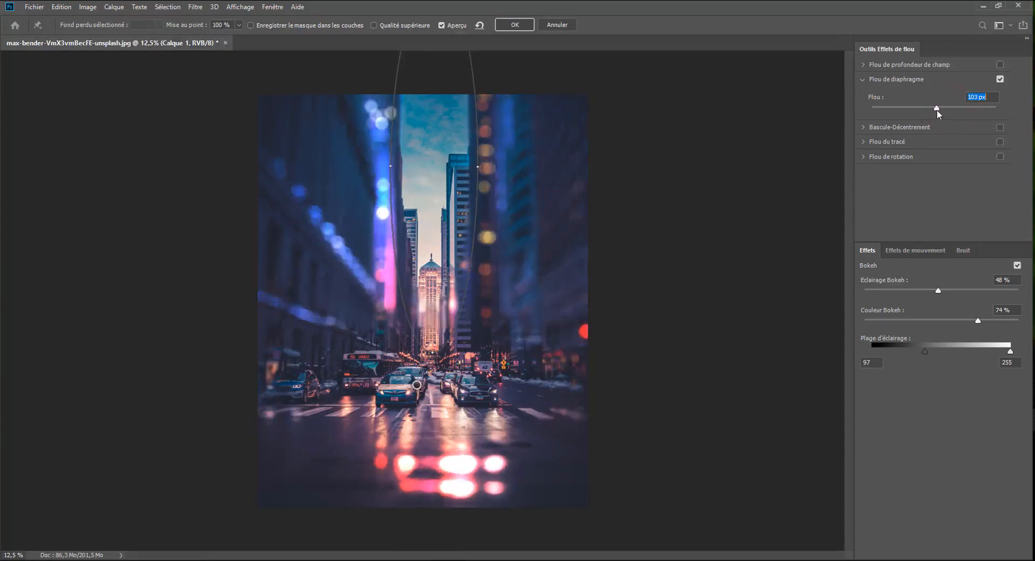
click(434, 290)
drag(435, 302, 431, 249)
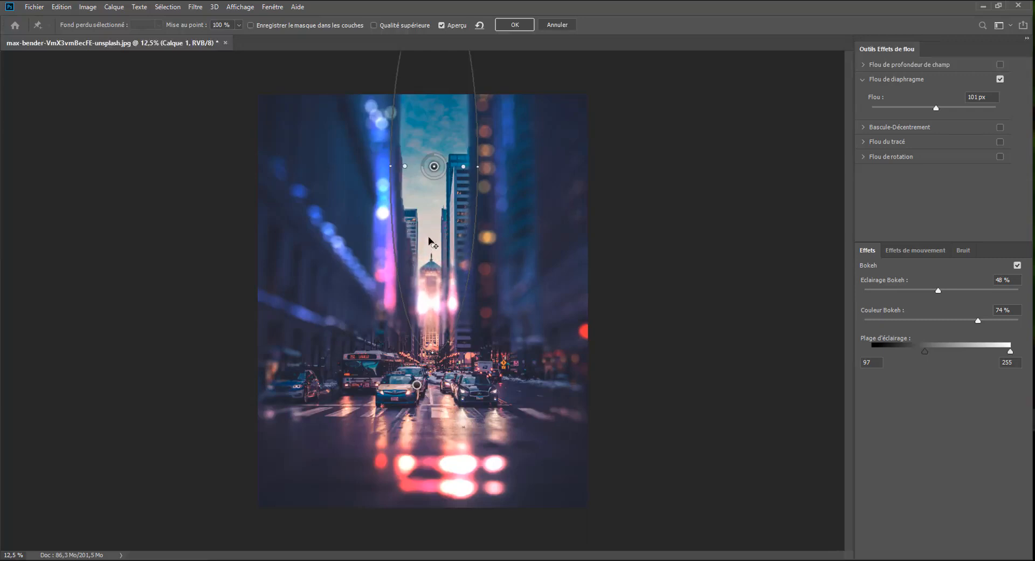
drag(434, 249, 434, 330)
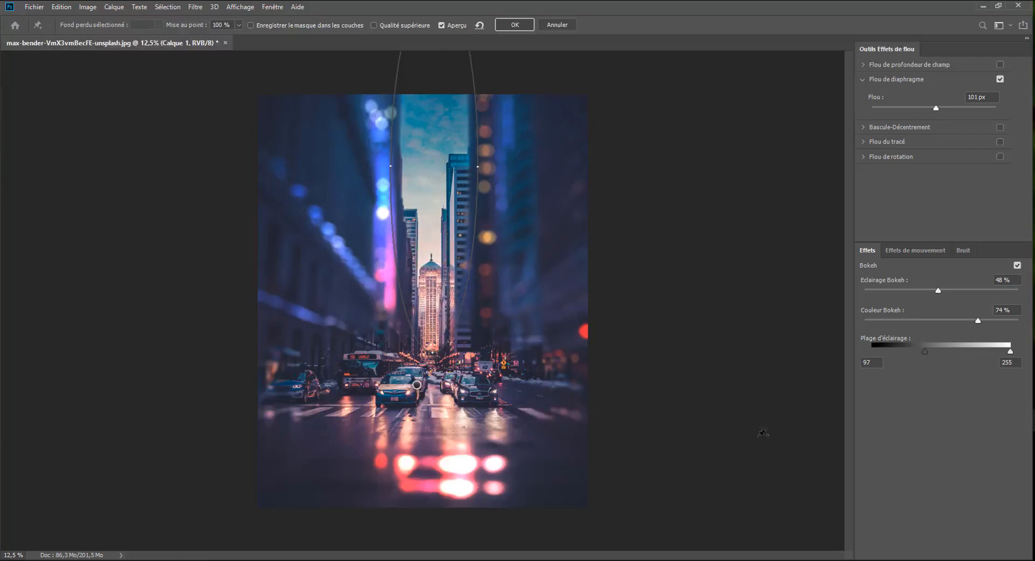
click(722, 373)
key(ctrl+z)
key(h)
Add a third iris pin on the wet road, widen its ellipse beyond both sides of the photo, and select the sky pin again.
click(426, 478)
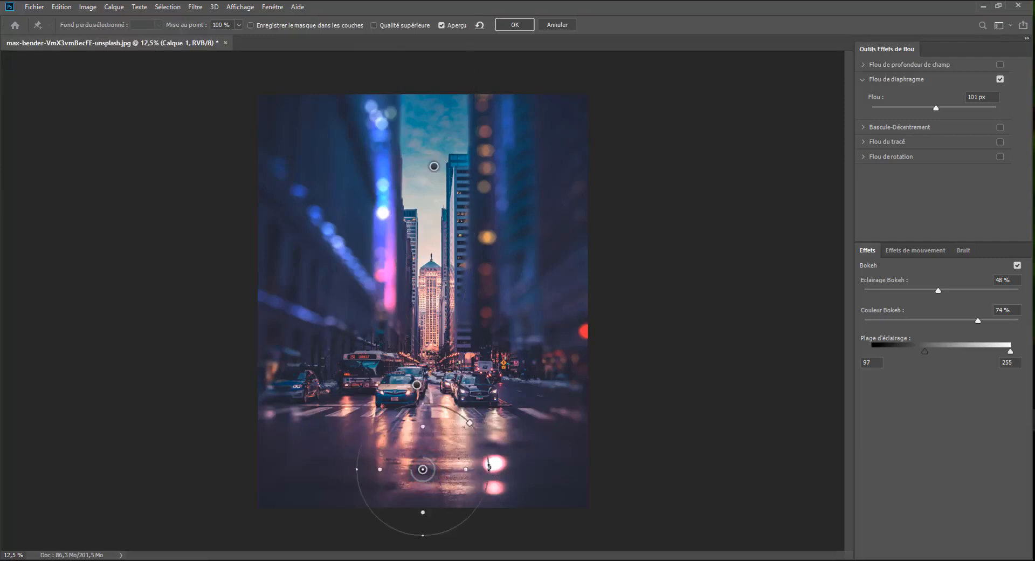
drag(618, 462, 644, 463)
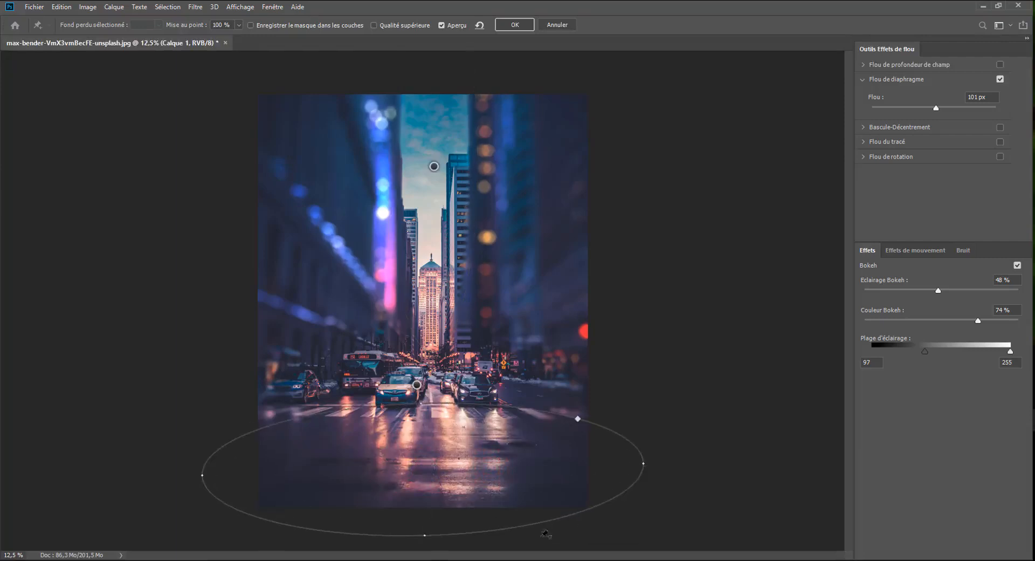
click(433, 166)
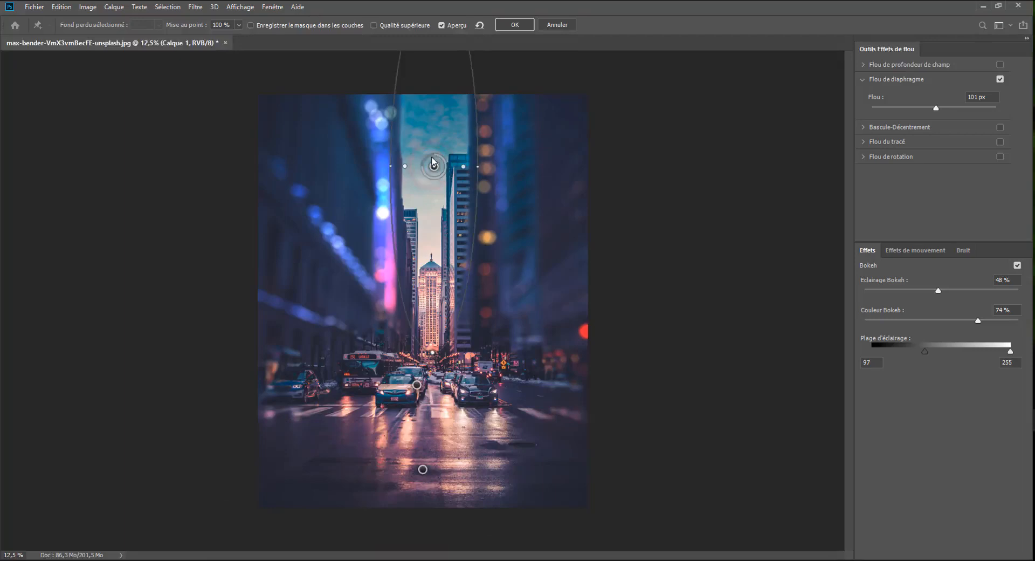
drag(424, 170, 421, 171)
Turn off Flou de diaphragme and enable Bascule-Décentrement with its settings expanded, keeping Distorsion at 0 %.
click(1000, 80)
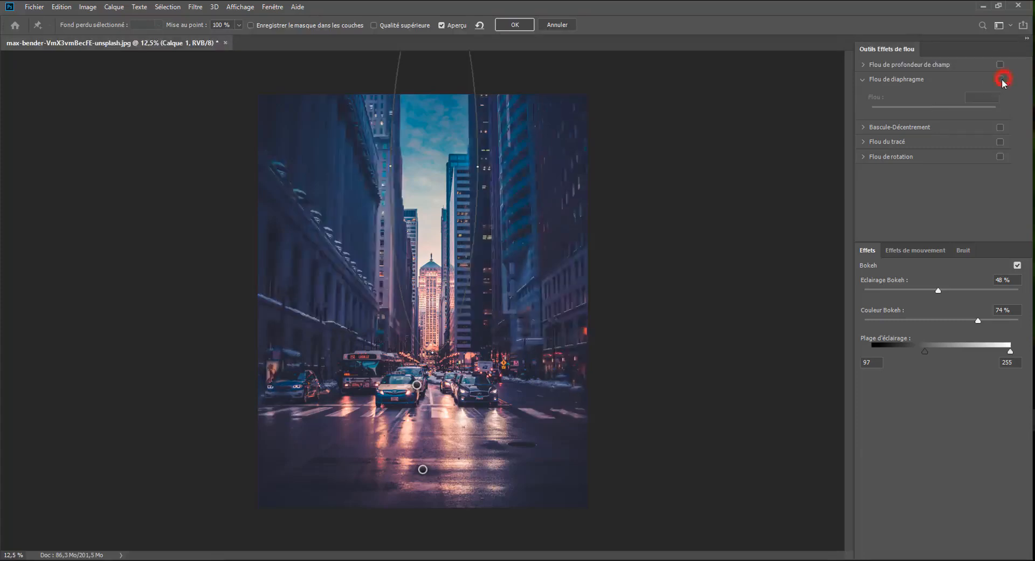
click(863, 125)
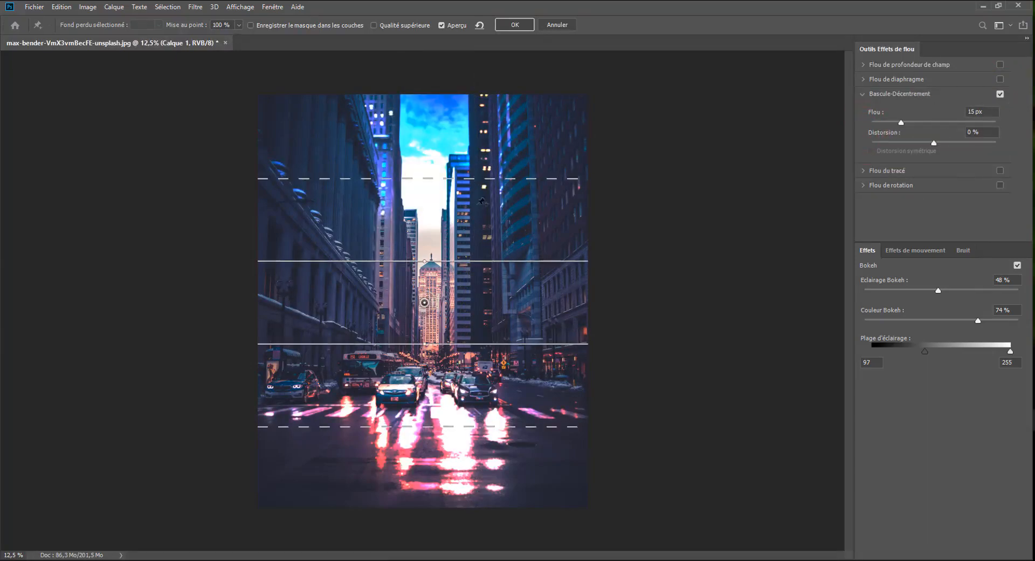
drag(428, 304, 429, 309)
mouse_move(935, 141)
mouse_down()
mouse_move(961, 138)
mouse_move(806, 147)
mouse_move(1002, 148)
mouse_move(937, 146)
mouse_up()
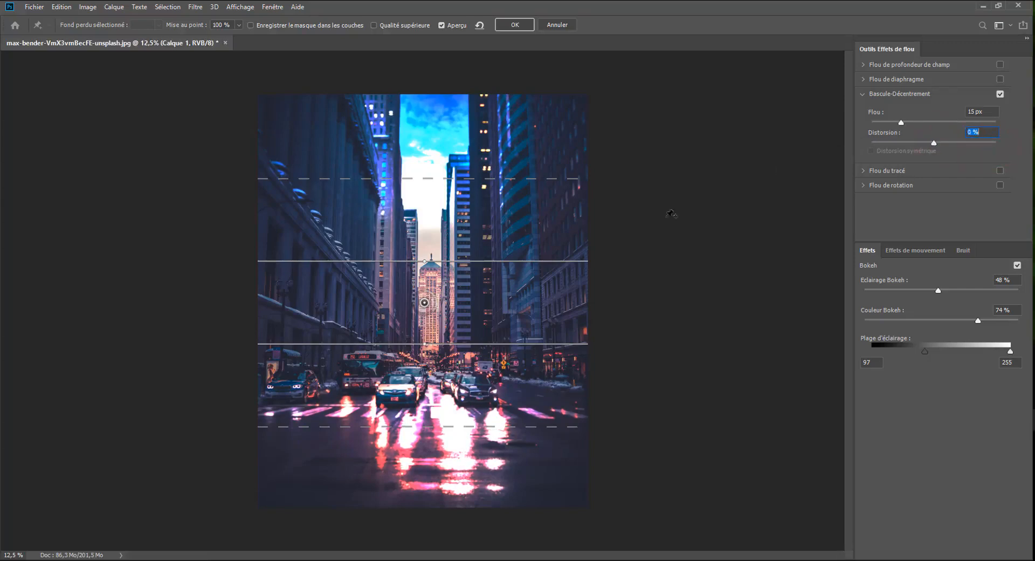
Bring the upper dashed line closer to the tower, turn off Bokeh, and set the Bascule-Décentrement blur to 98 px.
drag(458, 178, 434, 214)
click(1017, 265)
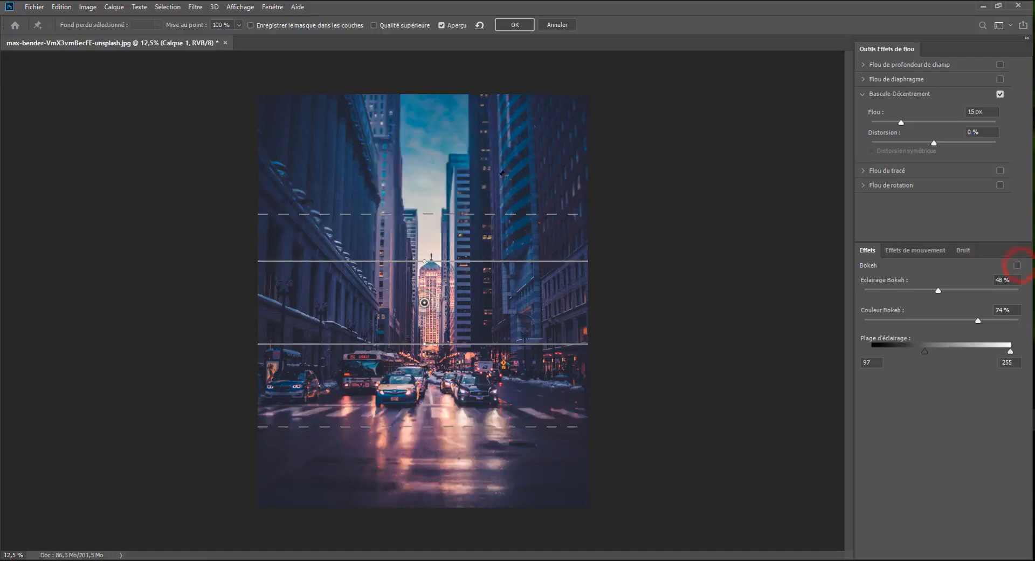
drag(920, 122, 935, 122)
Move the tilt-shift pin onto the cars and spread its solid and dashed lines to widen the sharp and transition zones.
mouse_move(447, 215)
mouse_down()
mouse_move(446, 181)
mouse_move(429, 205)
mouse_up()
drag(442, 427, 442, 451)
drag(437, 345, 430, 366)
drag(426, 304, 426, 365)
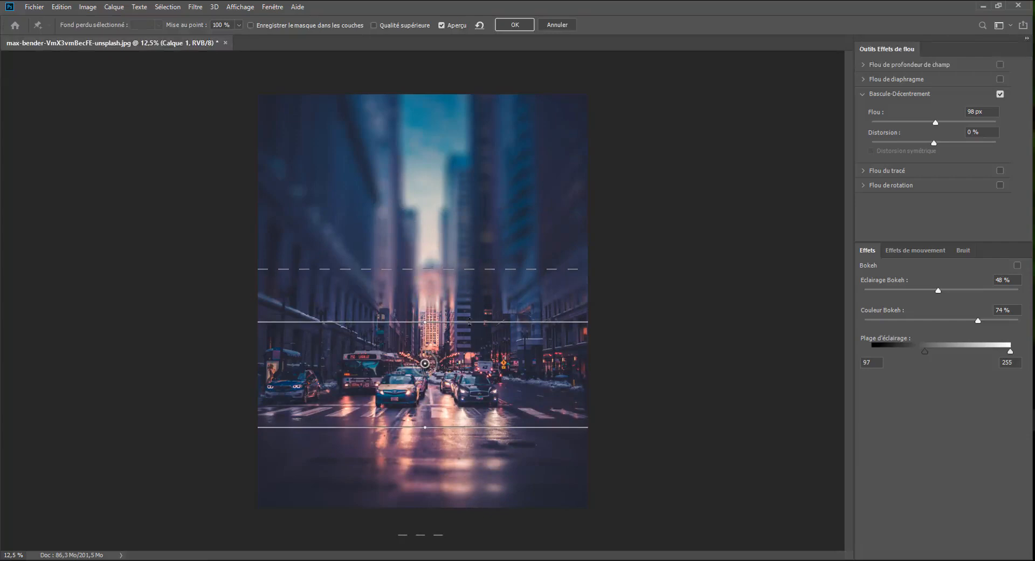
drag(573, 268, 571, 264)
drag(585, 322, 593, 309)
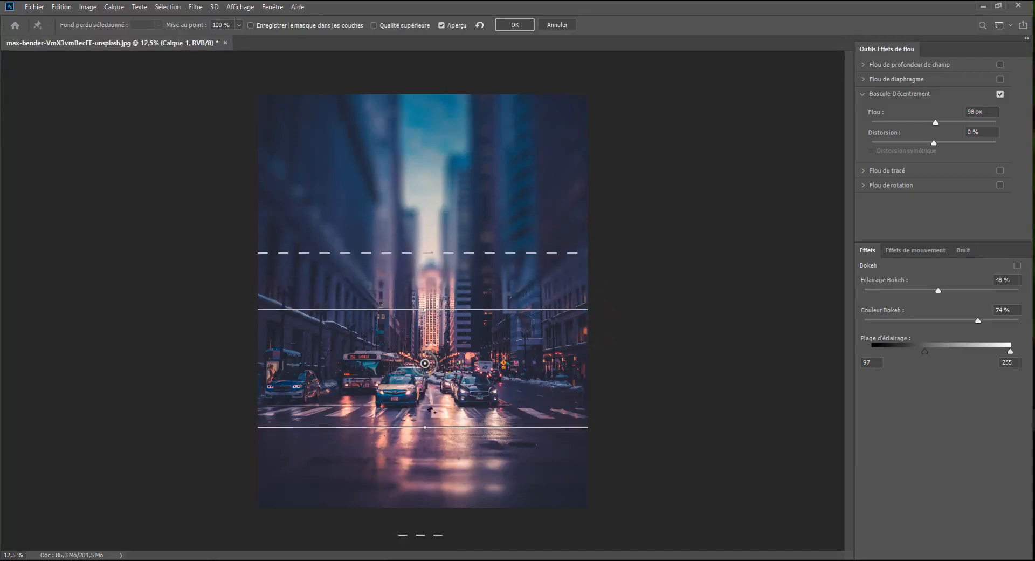
Rotate the tilt-shift lines to nearly vertical and narrow the sharp band around the middle of the street.
drag(426, 310, 470, 305)
drag(371, 298, 388, 297)
drag(470, 257, 448, 257)
drag(447, 364, 447, 364)
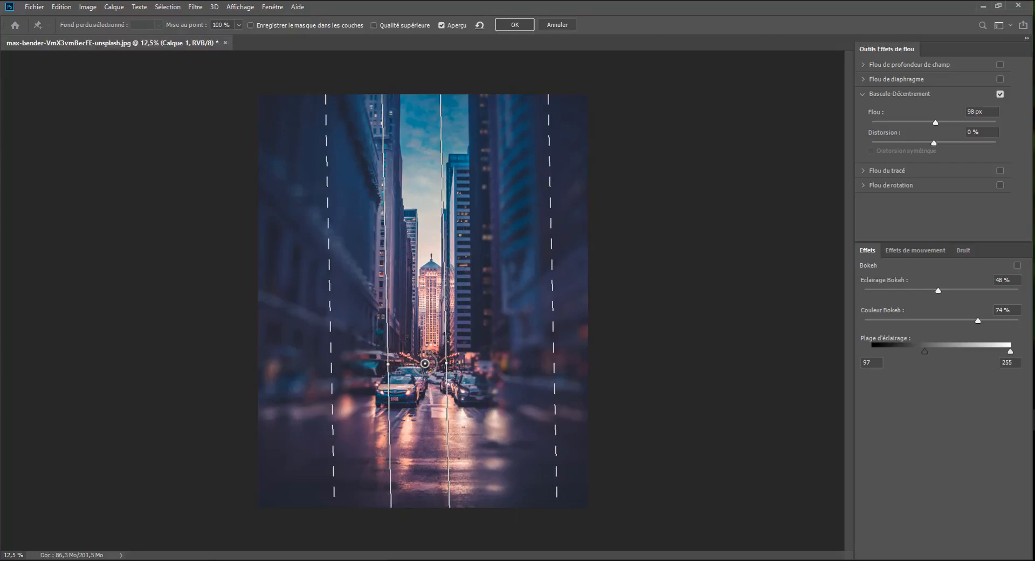
drag(447, 364, 447, 362)
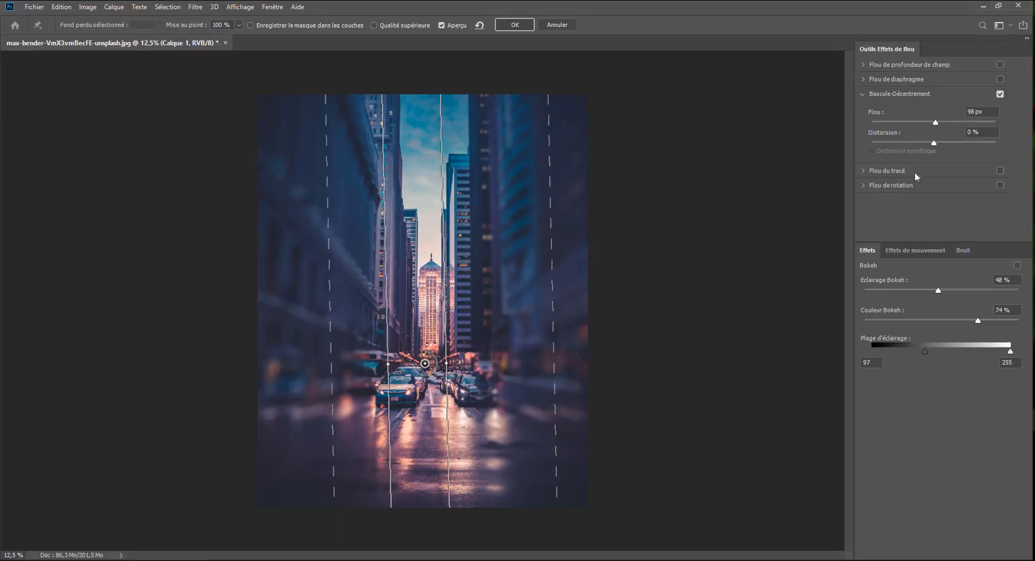
Set Distorsion to 47 % and turn on Bokeh with Eclairage Bokeh at 54 % and Couleur Bokeh at 100 %.
drag(951, 147, 962, 143)
click(1017, 265)
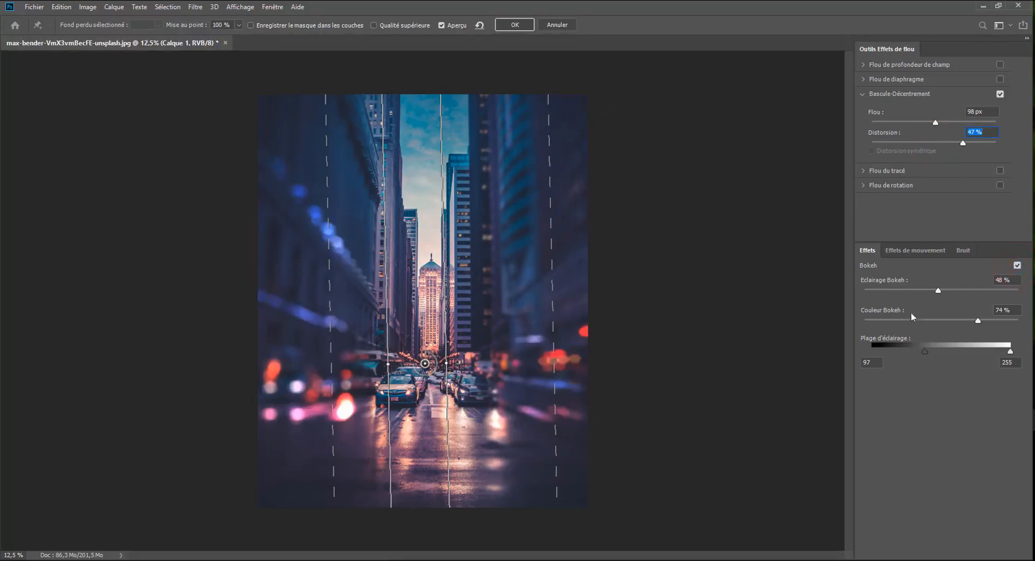
click(941, 289)
drag(941, 289, 948, 287)
drag(980, 321, 1017, 320)
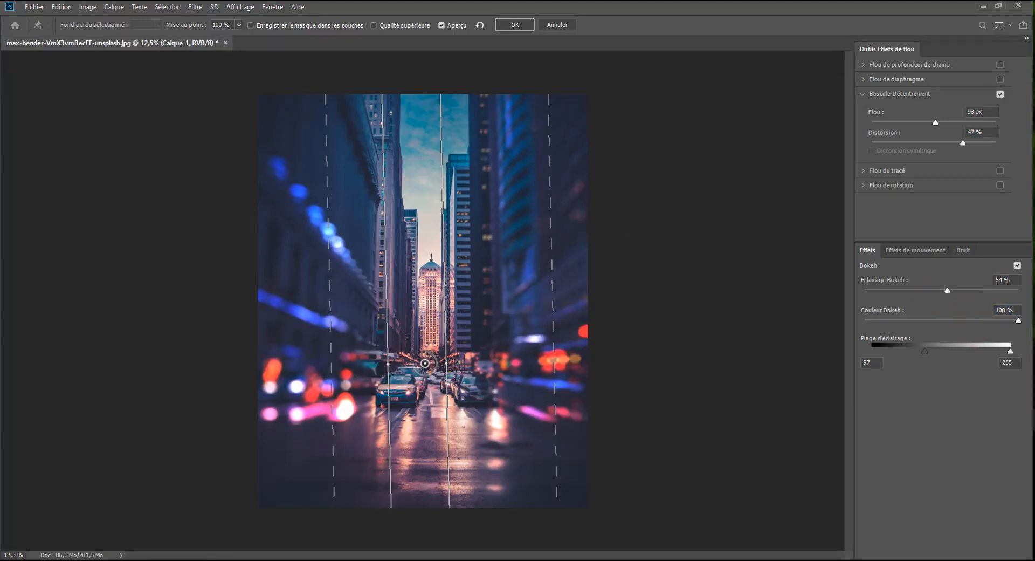
Straighten the tilt-shift lines to vertical, add a second pin on the road's lower-left part, and move the first pin up onto the tower.
drag(453, 363, 453, 363)
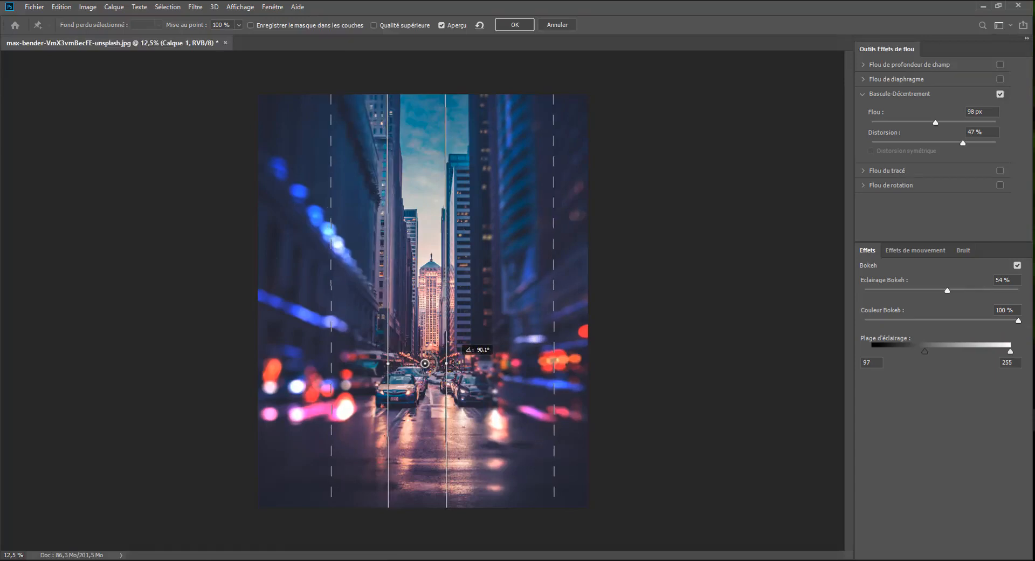
click(301, 474)
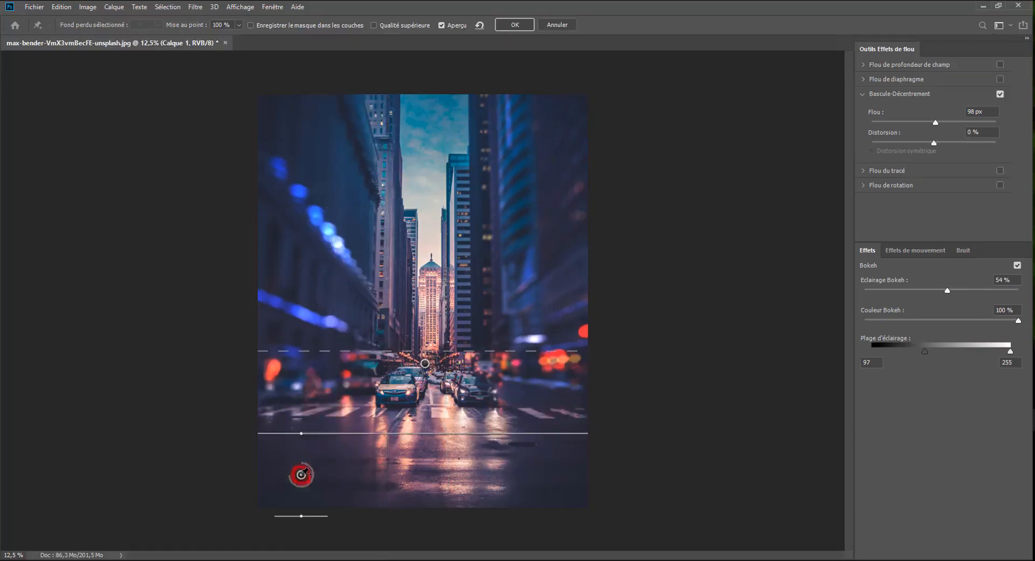
drag(425, 364, 435, 313)
Pull the road pin's upper dashed line down onto its solid line and raise that pin's blur to 136 px.
click(301, 475)
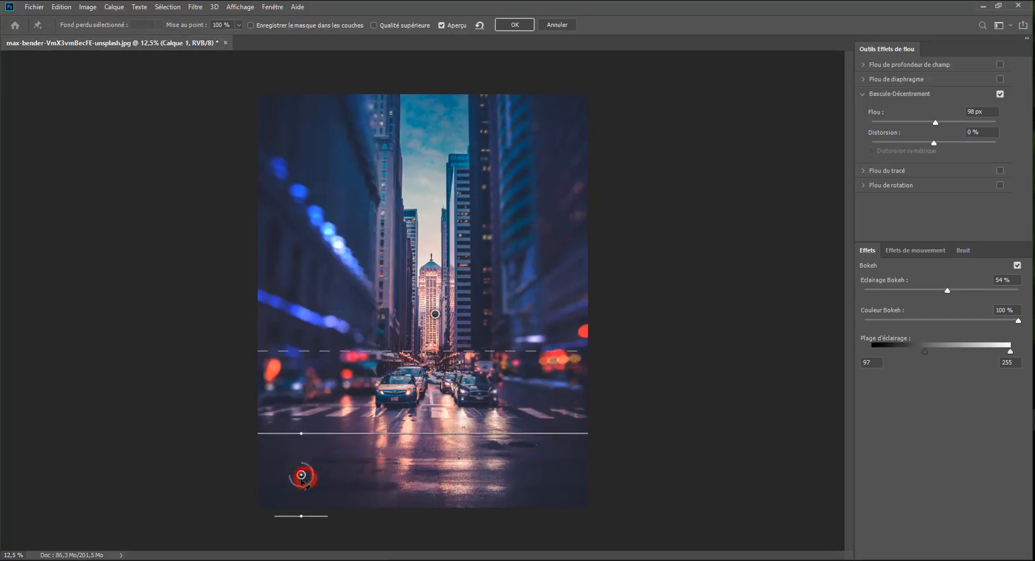
drag(437, 349, 419, 440)
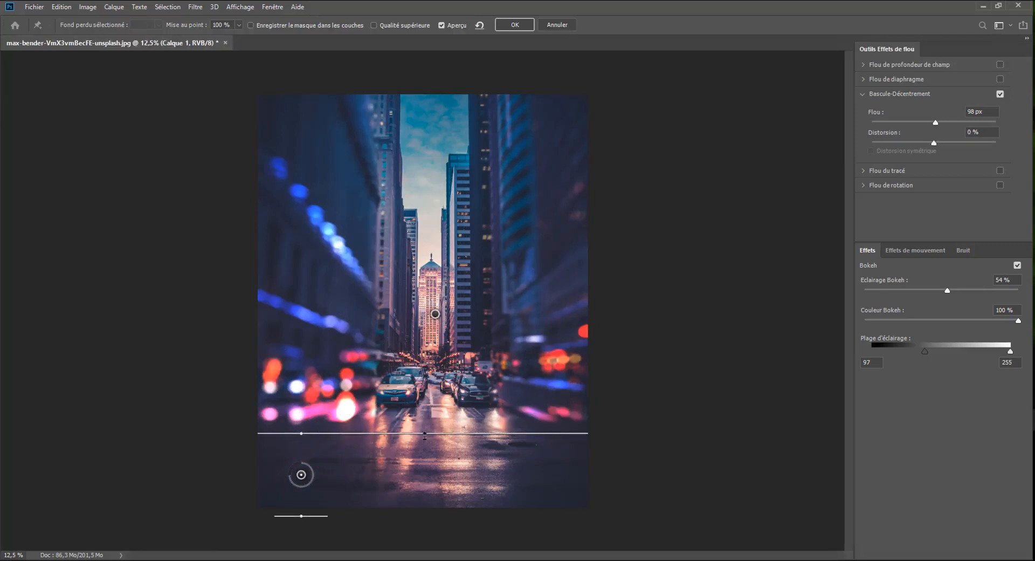
mouse_move(290, 476)
mouse_down()
mouse_move(297, 459)
mouse_move(297, 479)
mouse_move(300, 470)
mouse_up()
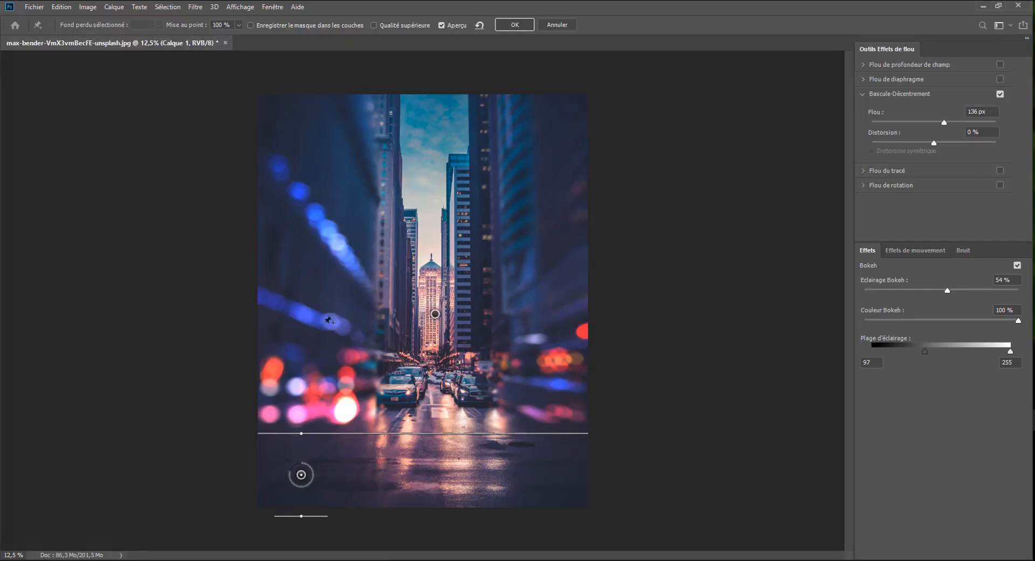
Apply the blur, reopen the Galerie d'effets de flou smart filter and move the road pin to the middle of the photo's bottom edge.
click(515, 25)
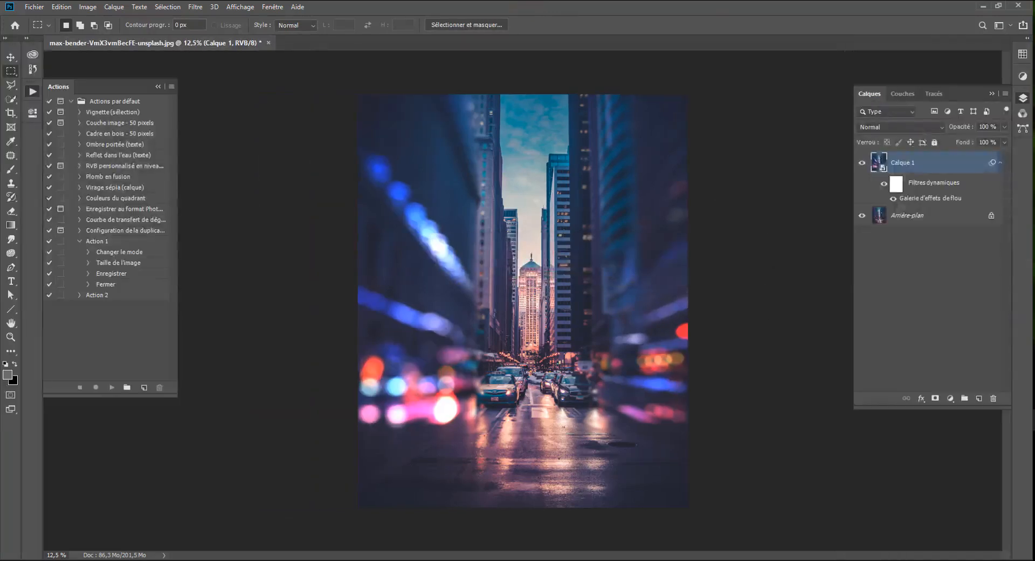
double_click(922, 199)
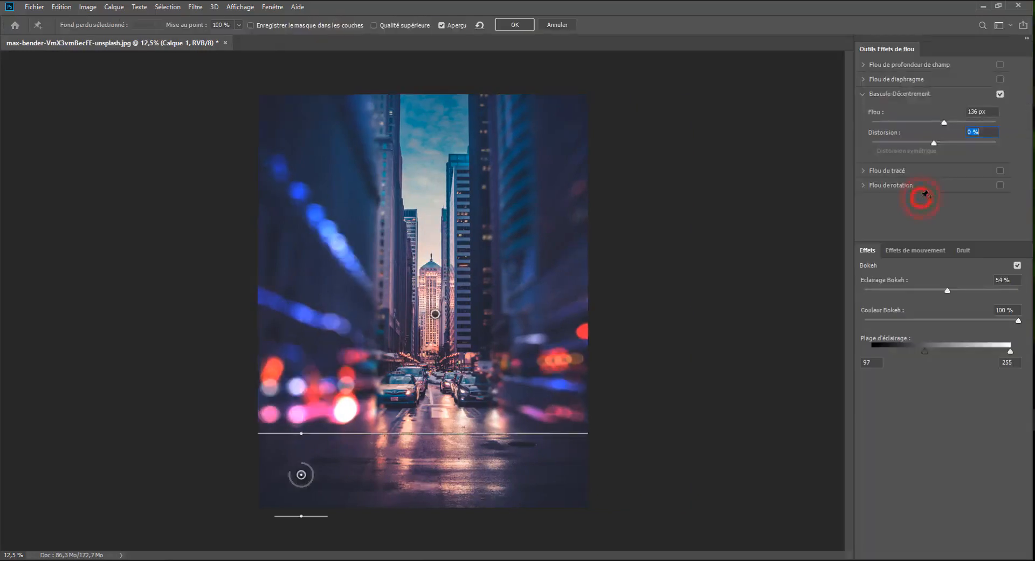
drag(295, 479, 436, 493)
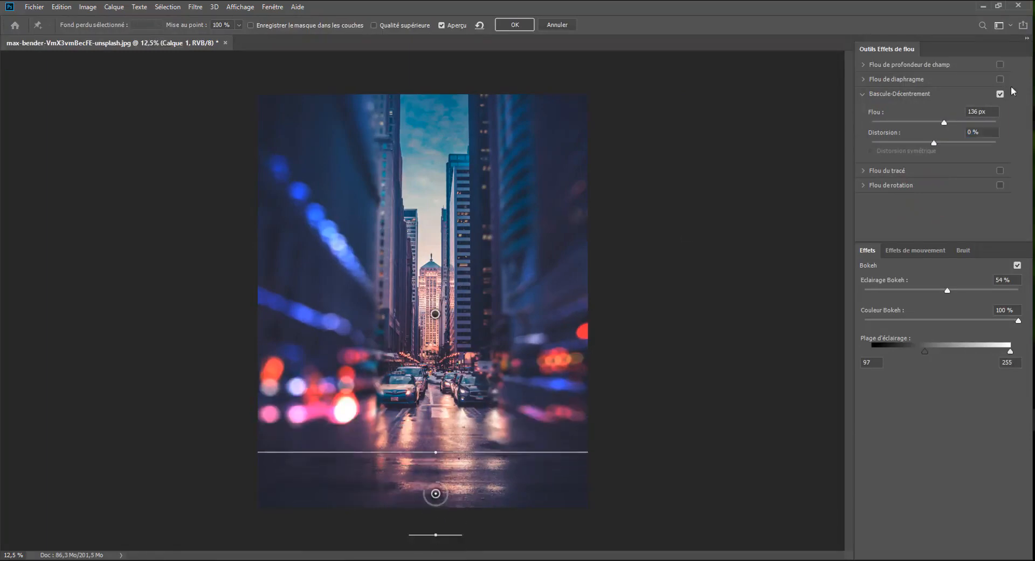
Try combining the tilt-shift with Flou de diaphragme and with Flou de profondeur de champ, turning each off again.
click(1000, 79)
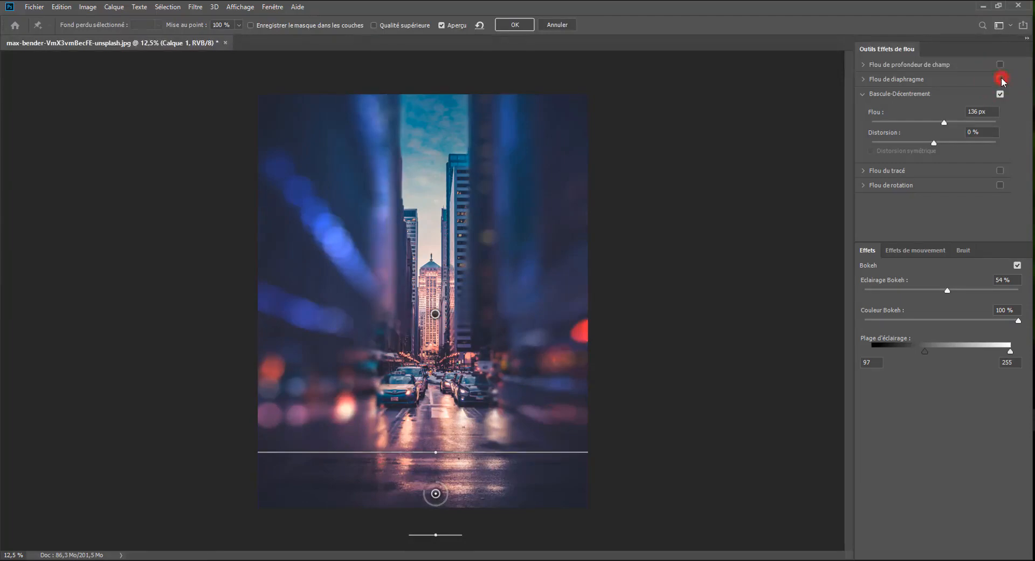
click(1000, 79)
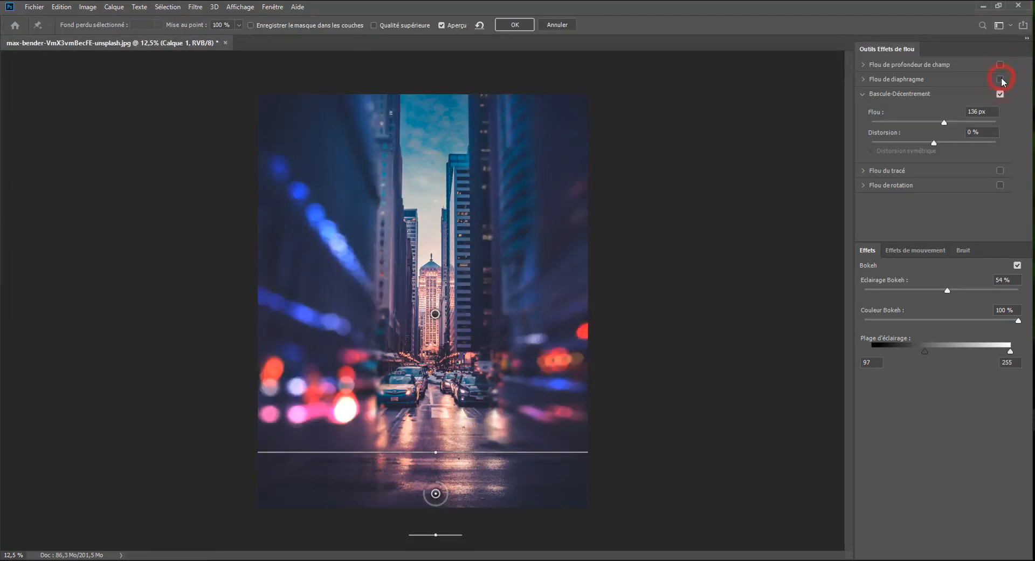
click(1000, 79)
click(1001, 79)
click(1001, 64)
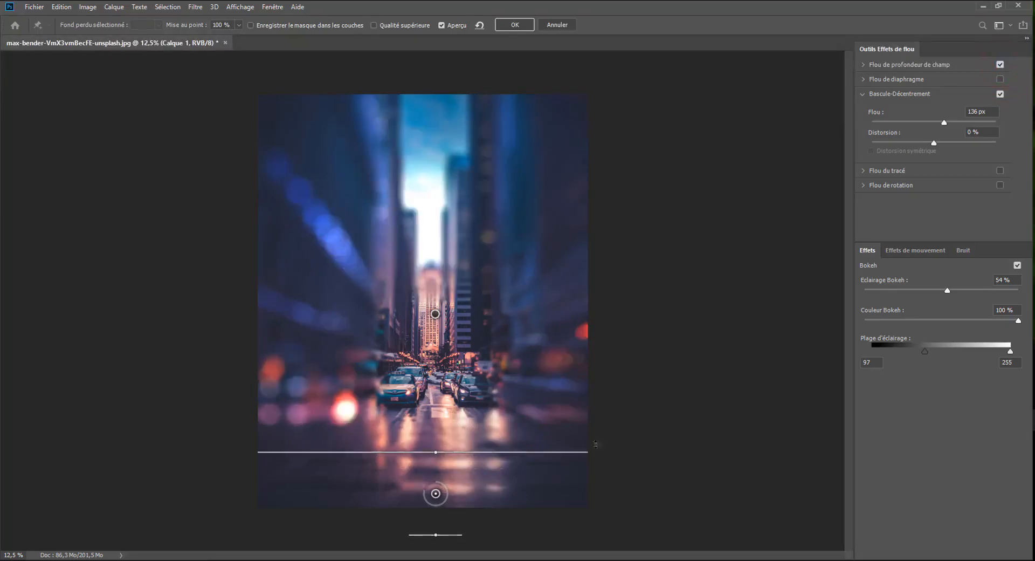
click(1000, 66)
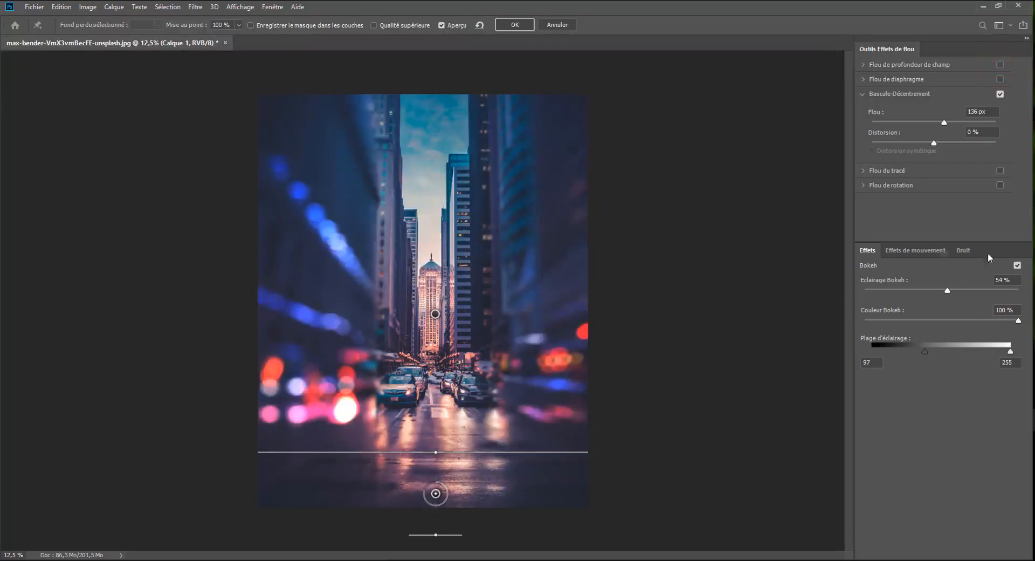
Adjust the Grain noise's Quantité, Taille, Cassure, Couleur and Tons clairs, and apply the blur gallery filter.
click(974, 249)
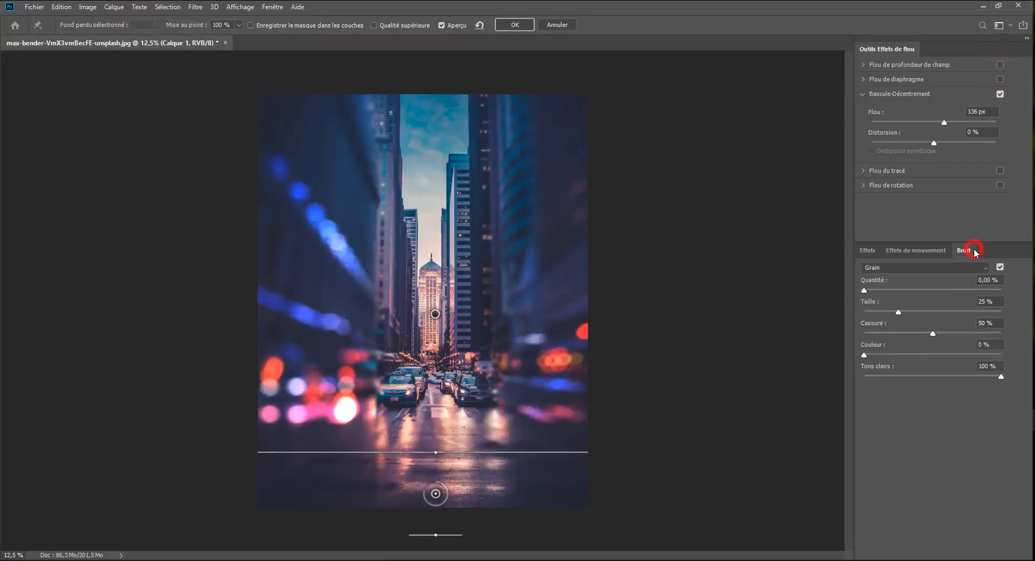
drag(864, 290, 1033, 291)
drag(926, 290, 913, 311)
mouse_move(1034, 315)
mouse_down()
mouse_move(924, 313)
mouse_move(1024, 313)
mouse_up()
click(911, 311)
drag(933, 332, 1018, 333)
click(891, 352)
drag(927, 355, 947, 377)
click(504, 24)
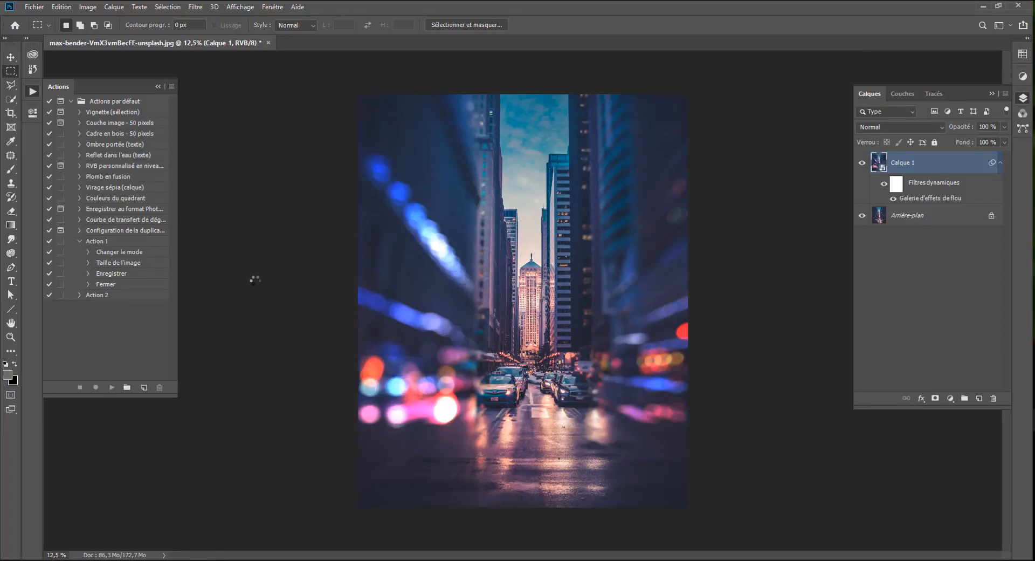
Start saving the document under a new name, and create and open a folder named source inside the bokeh folder.
key(ctrl+shift+s)
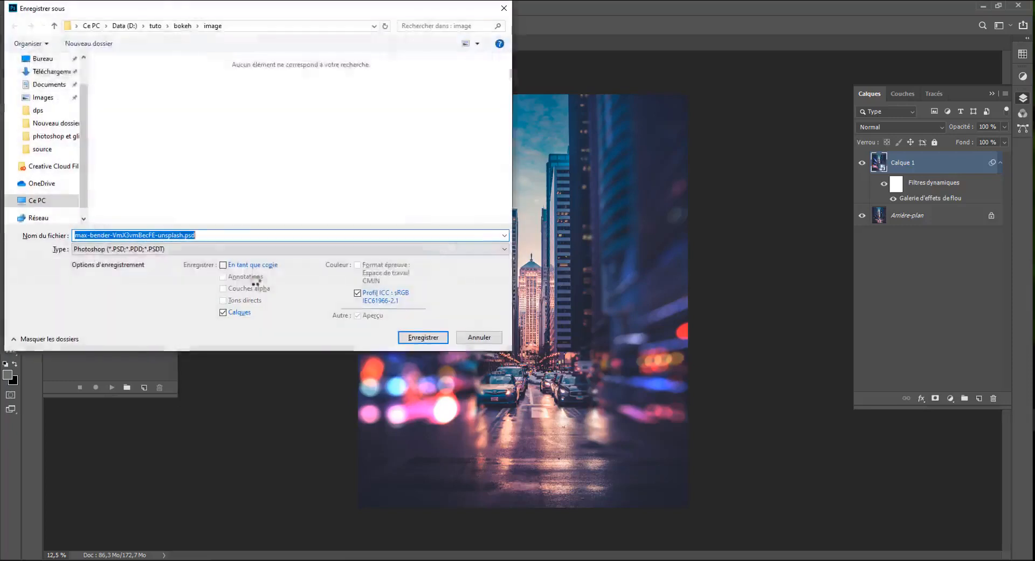
click(183, 26)
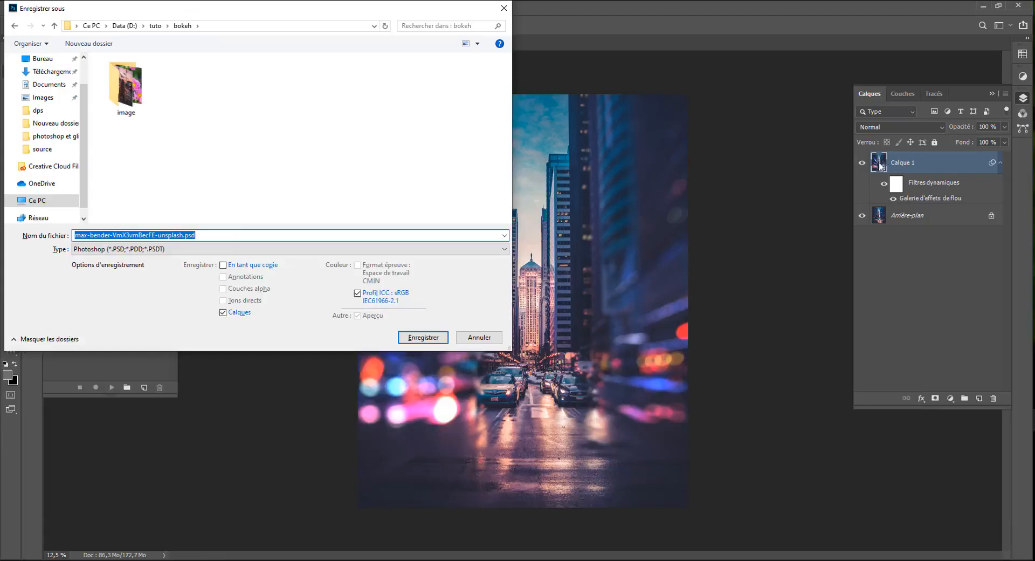
right_click(247, 119)
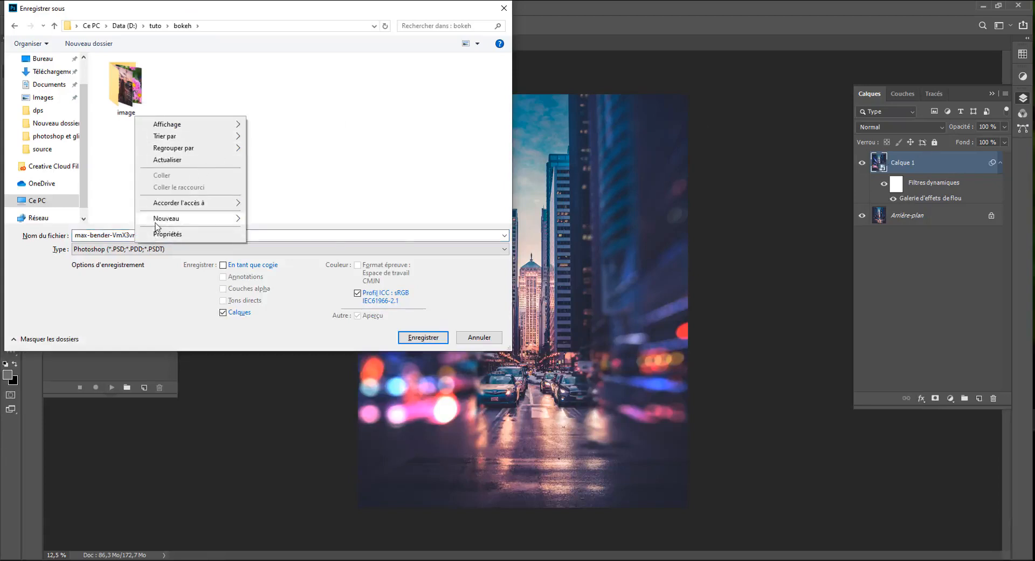
mouse_move(162, 218)
click(265, 220)
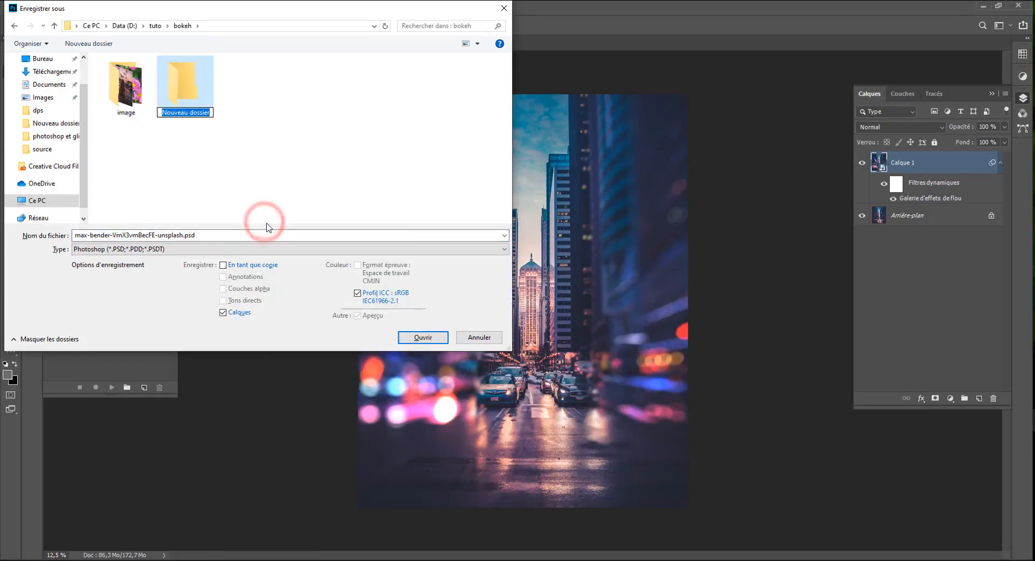
text(source)
key(Return)
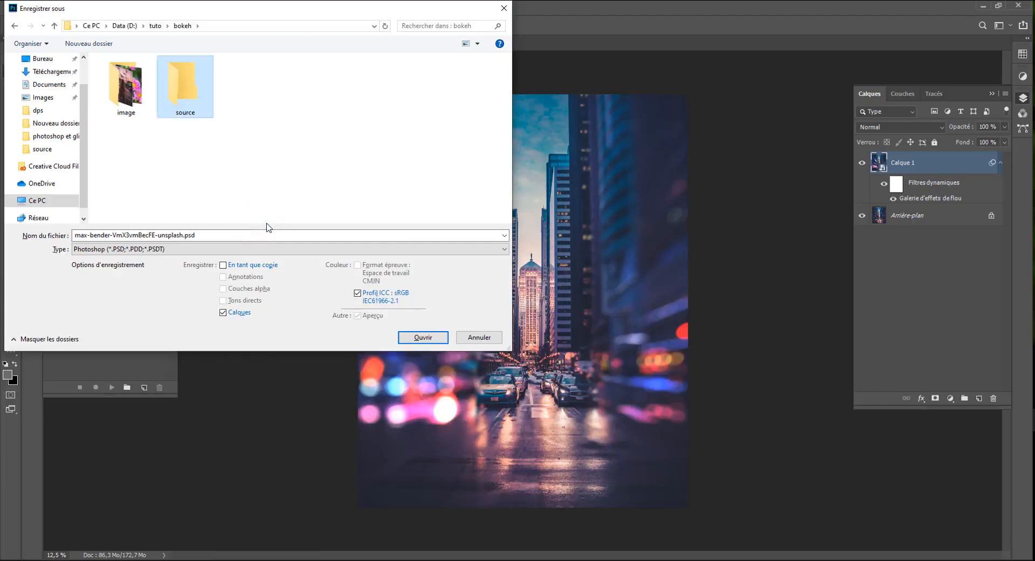
double_click(177, 82)
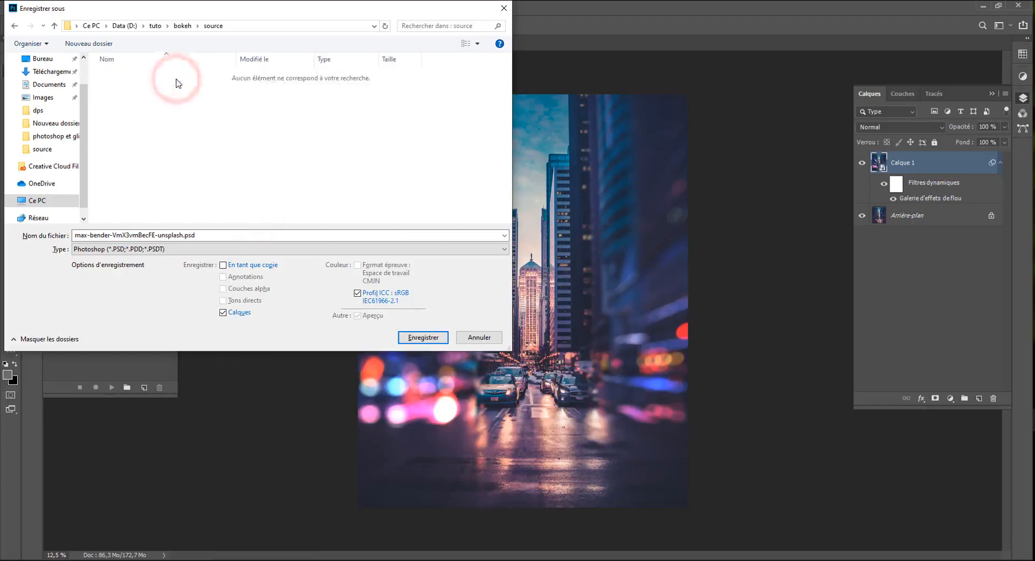
Save the document in the source folder as a Photoshop file named galerie flou.
double_click(210, 236)
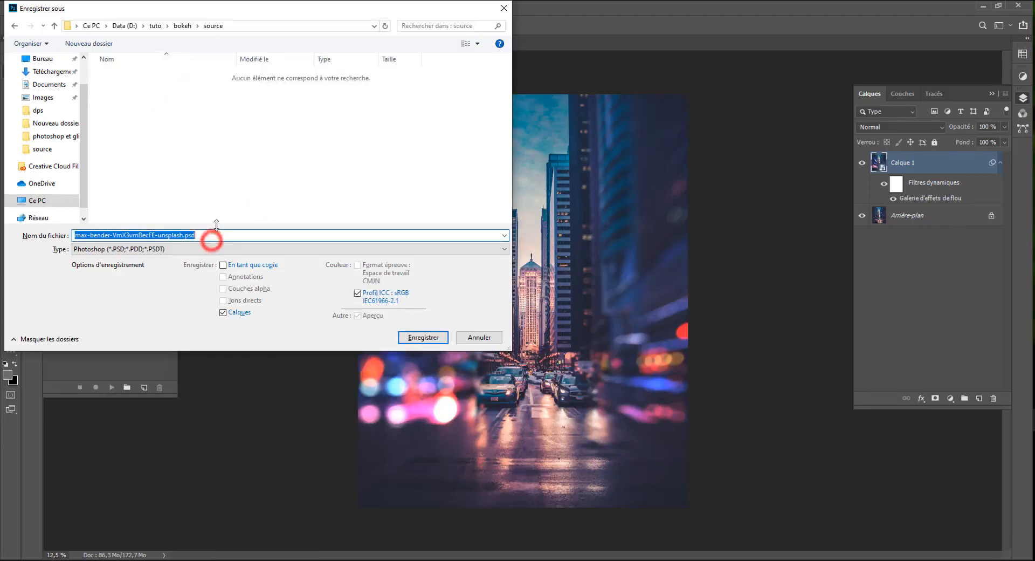
text(flou)
key(BackSpace)
key(BackSpace)
key(BackSpace)
key(BackSpace)
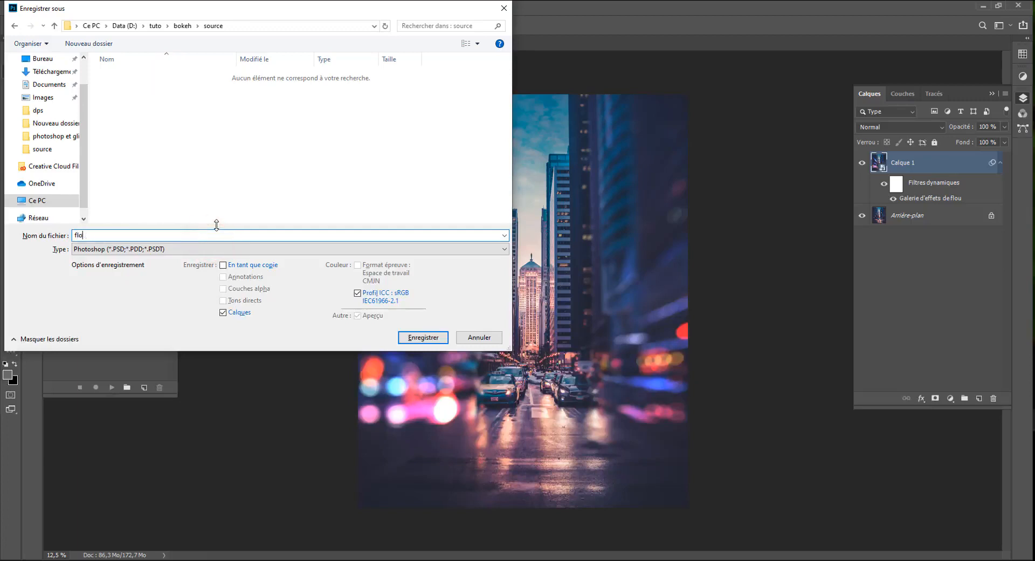
text(galerie flou)
key(Return)
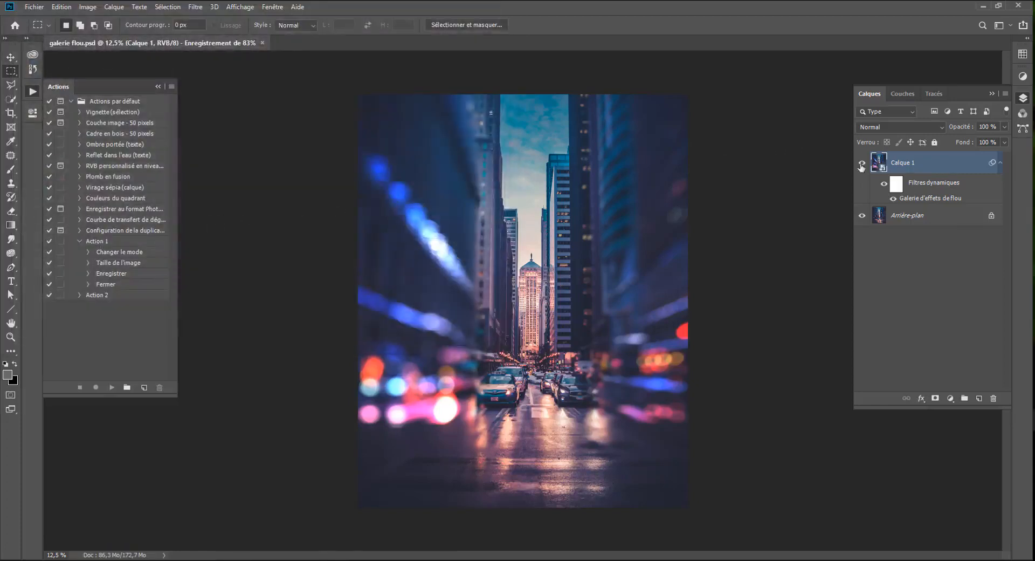
Duplicate the Arrière-plan layer to point out its Convertir en objet dynamique command, and delete the copy.
right_click(938, 164)
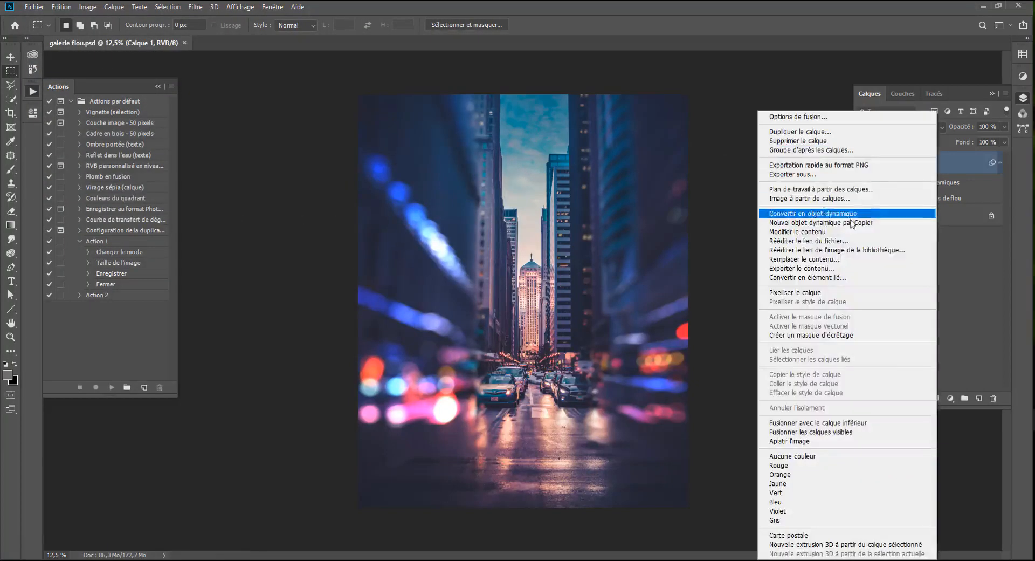
click(970, 305)
click(926, 216)
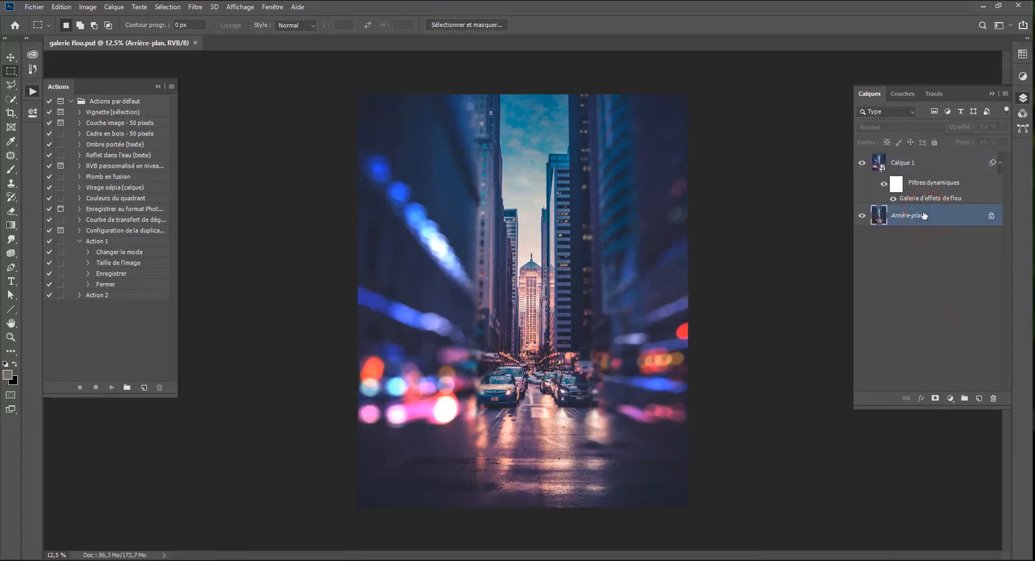
key(ctrl+j)
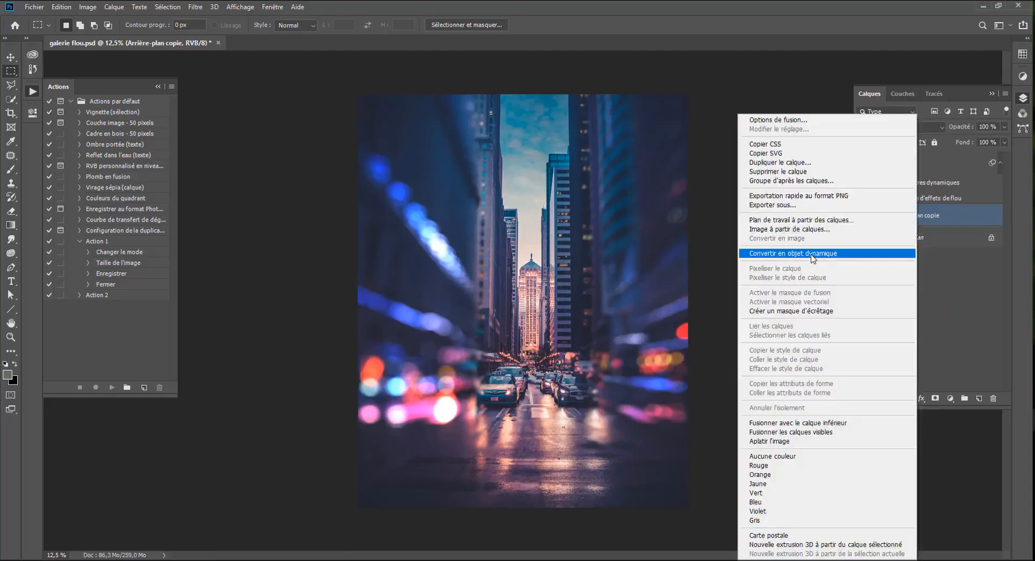
click(947, 296)
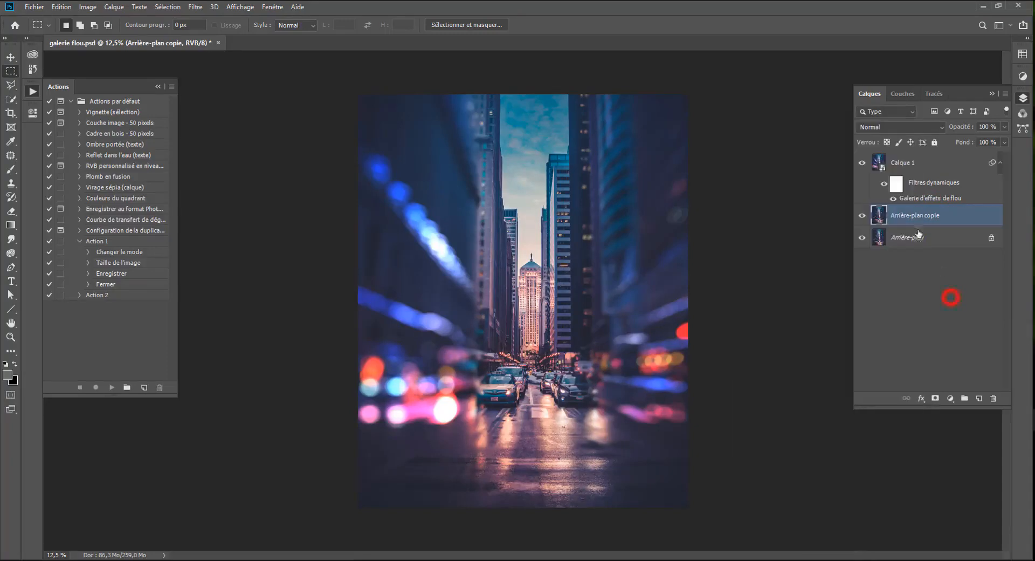
drag(922, 221, 993, 398)
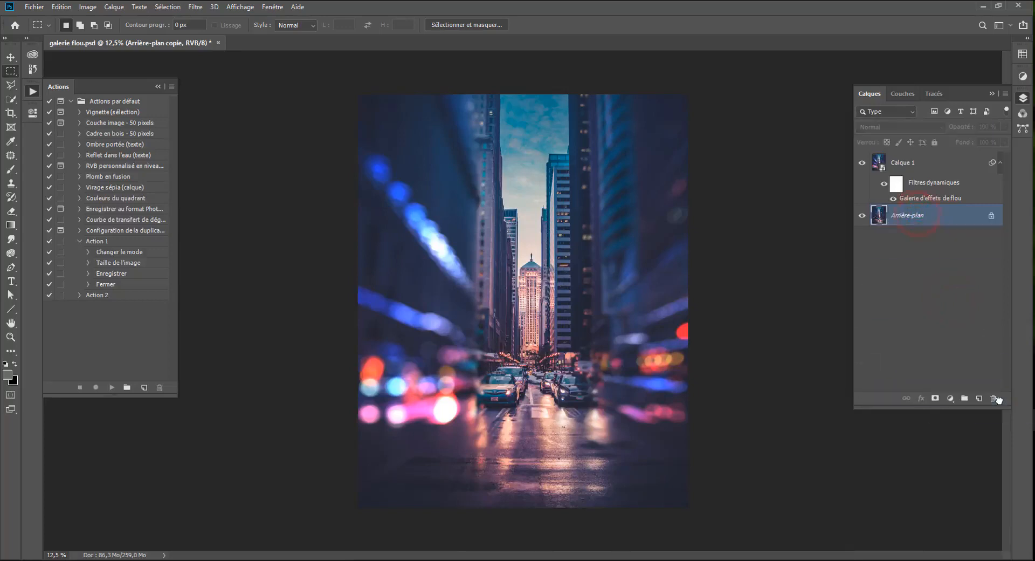